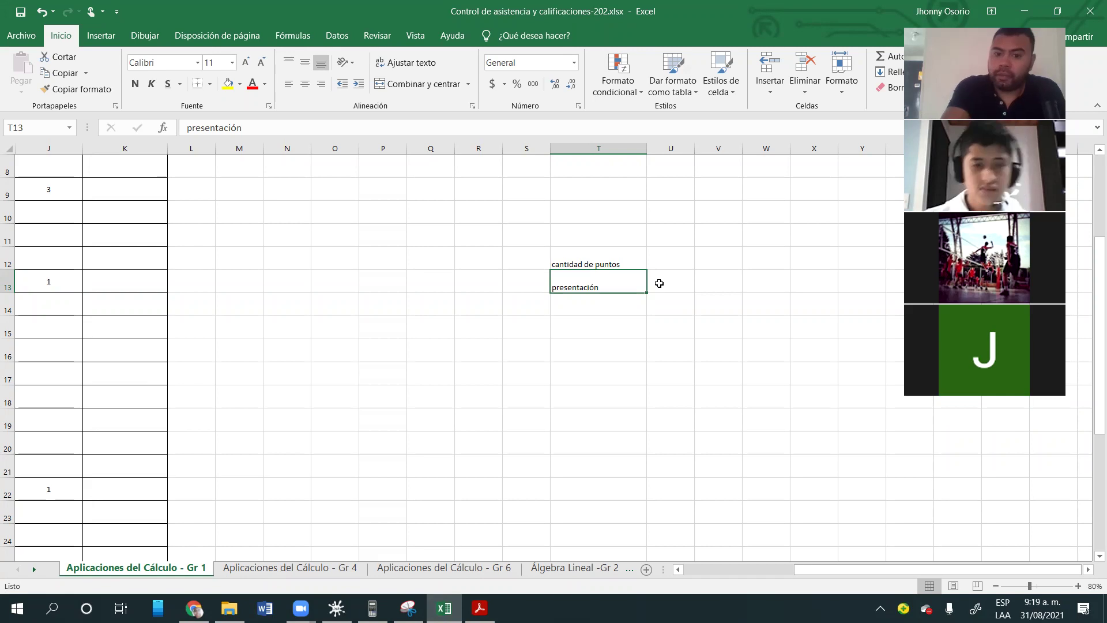
pyautogui.click(573, 302)
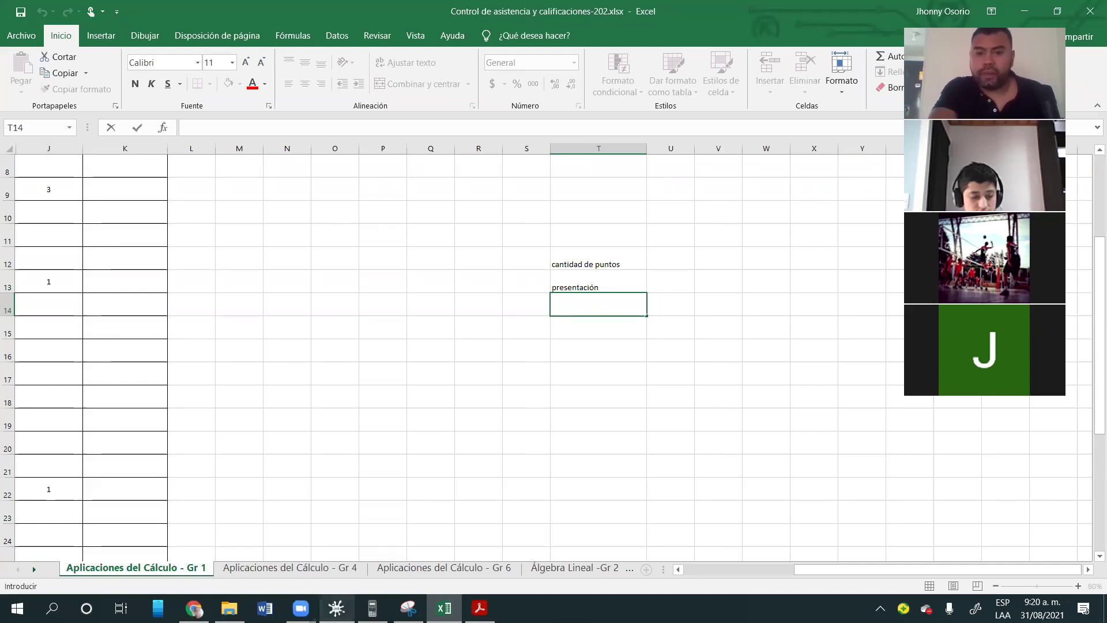
pyautogui.click(590, 288)
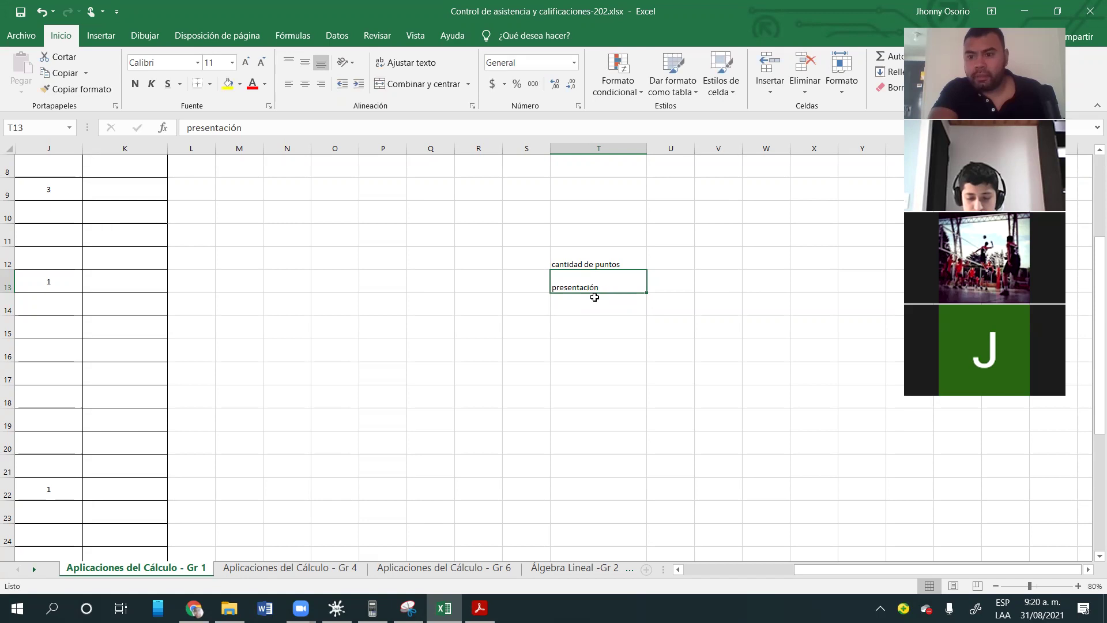
pyautogui.click(594, 297)
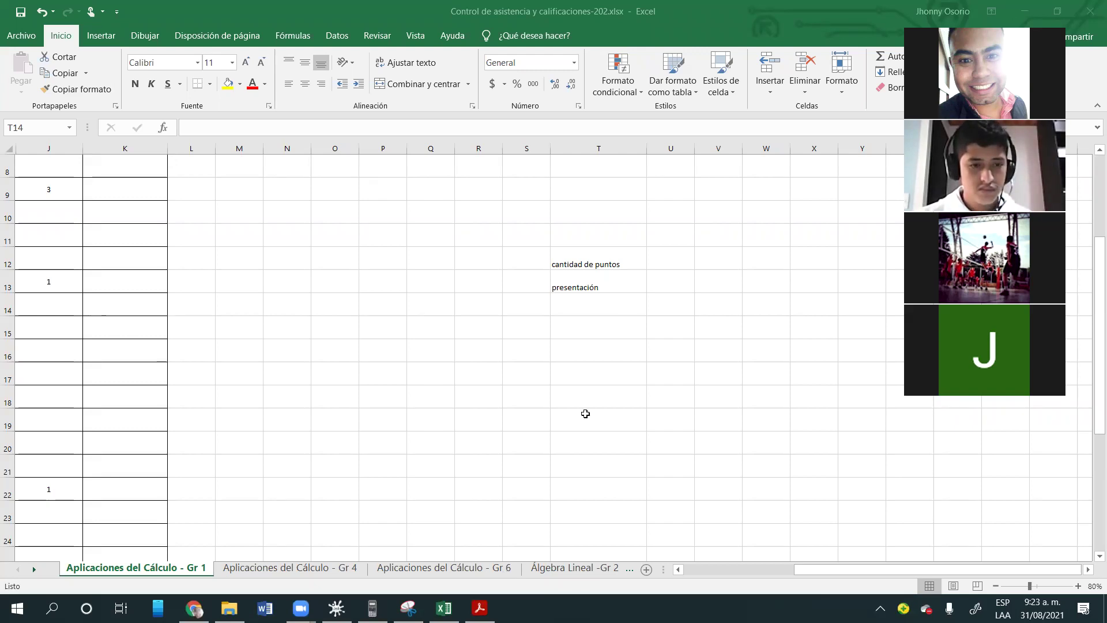
pyautogui.click(623, 255)
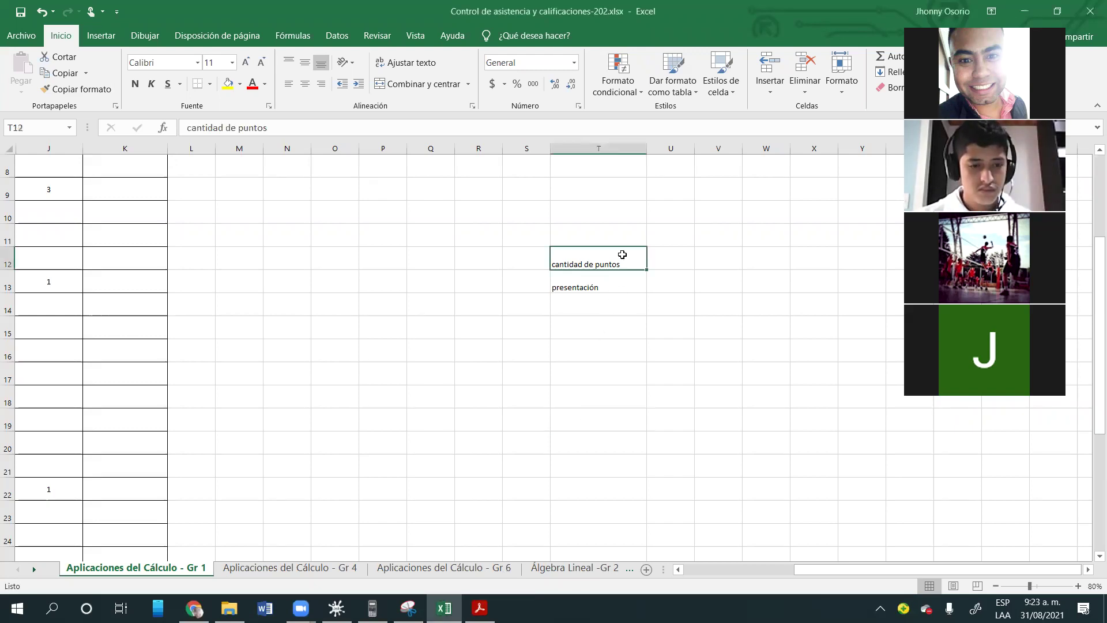
pyautogui.click(609, 282)
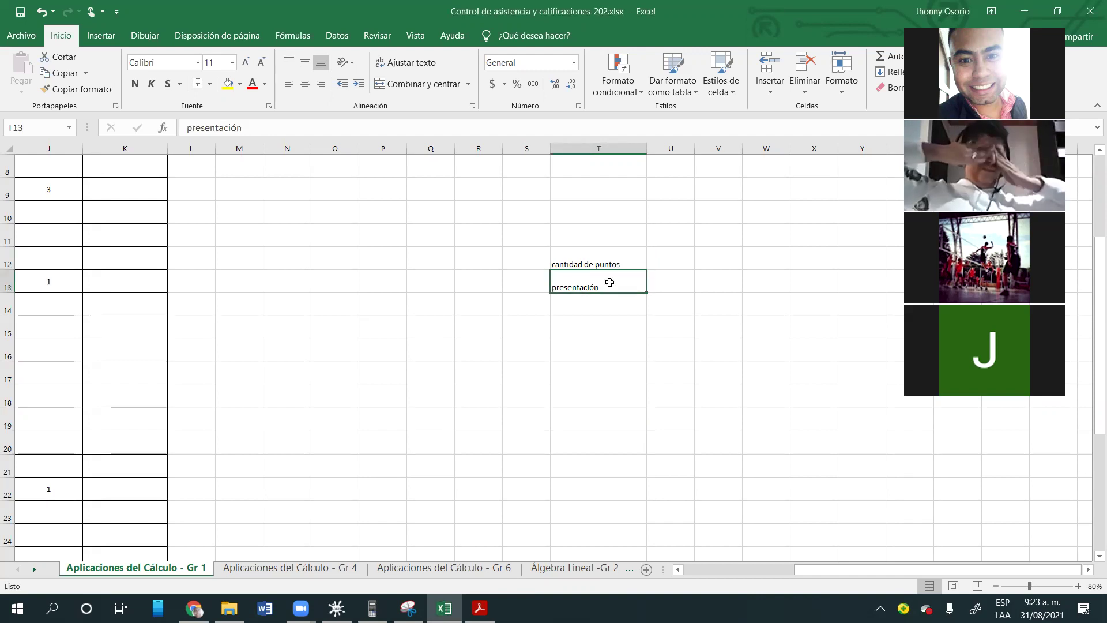
pyautogui.click(597, 302)
# - Extend the text in cell T13 so that it reads "presentación video"
pyautogui.click(611, 286)
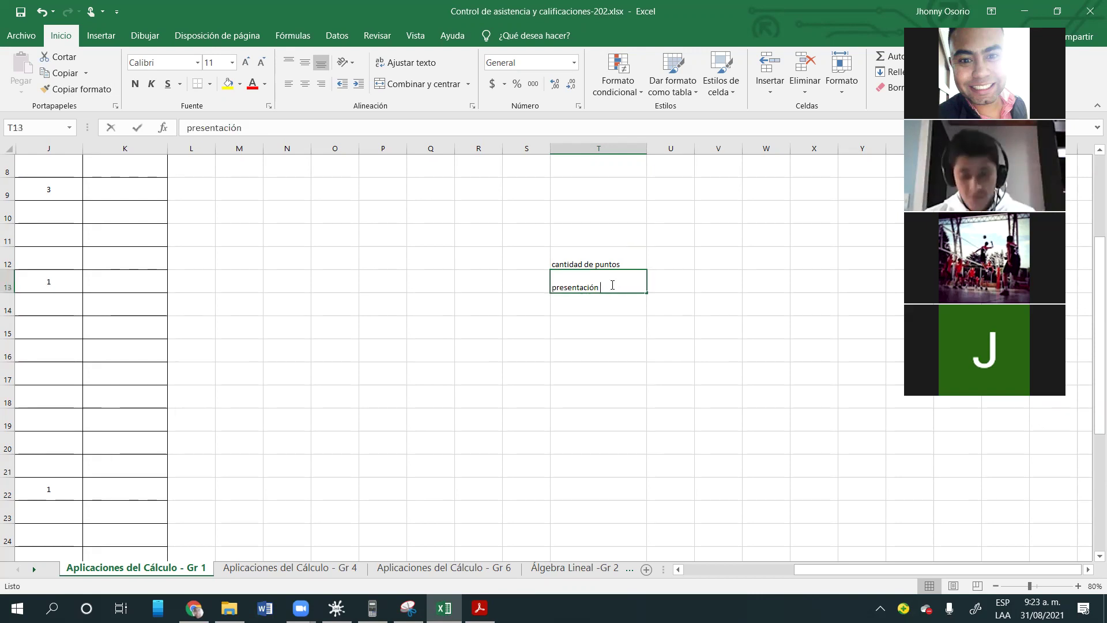
pyautogui.doubleClick(613, 285)
pyautogui.write('vid')
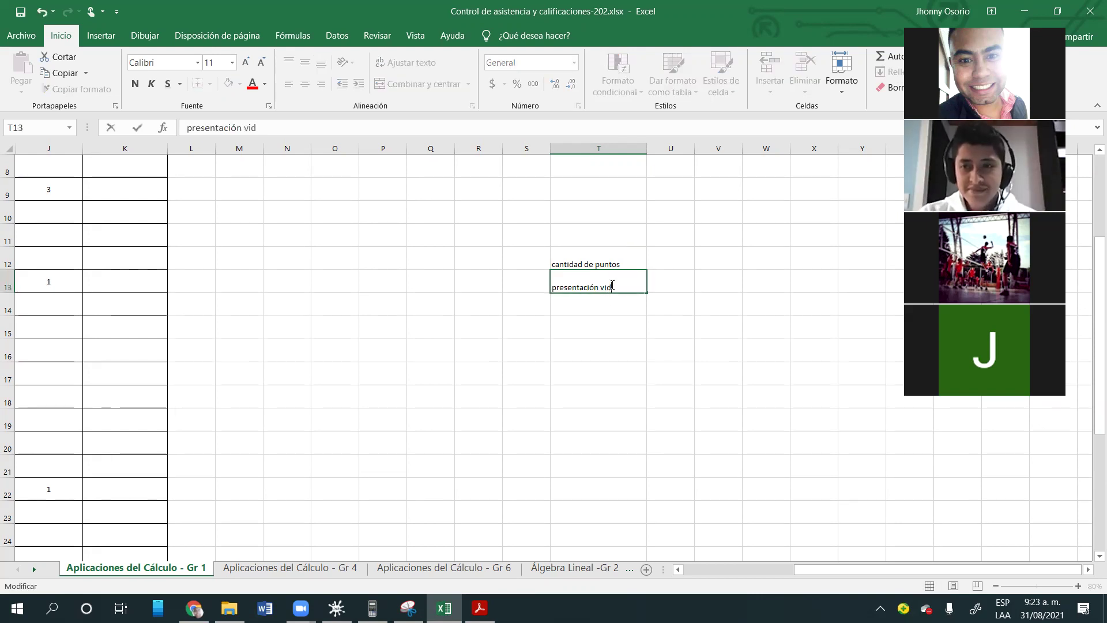
pyautogui.write('eo')
pyautogui.press('Return')
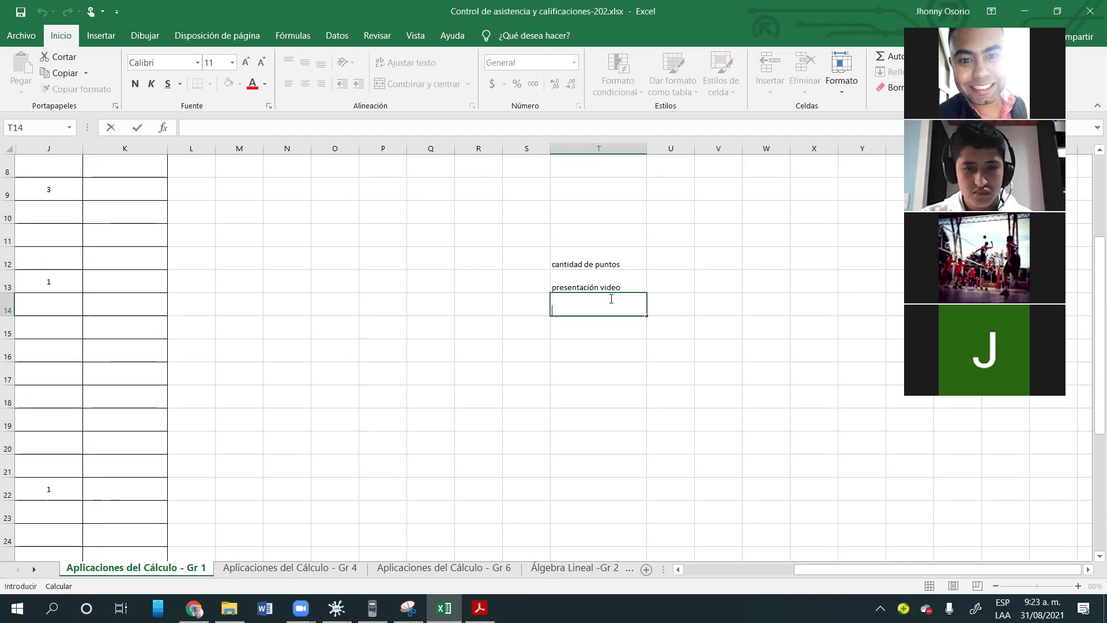
# - Add the criterion "apropiación conocimiento" in cell T14, directly below the video presentation criterion
pyautogui.write('apr')
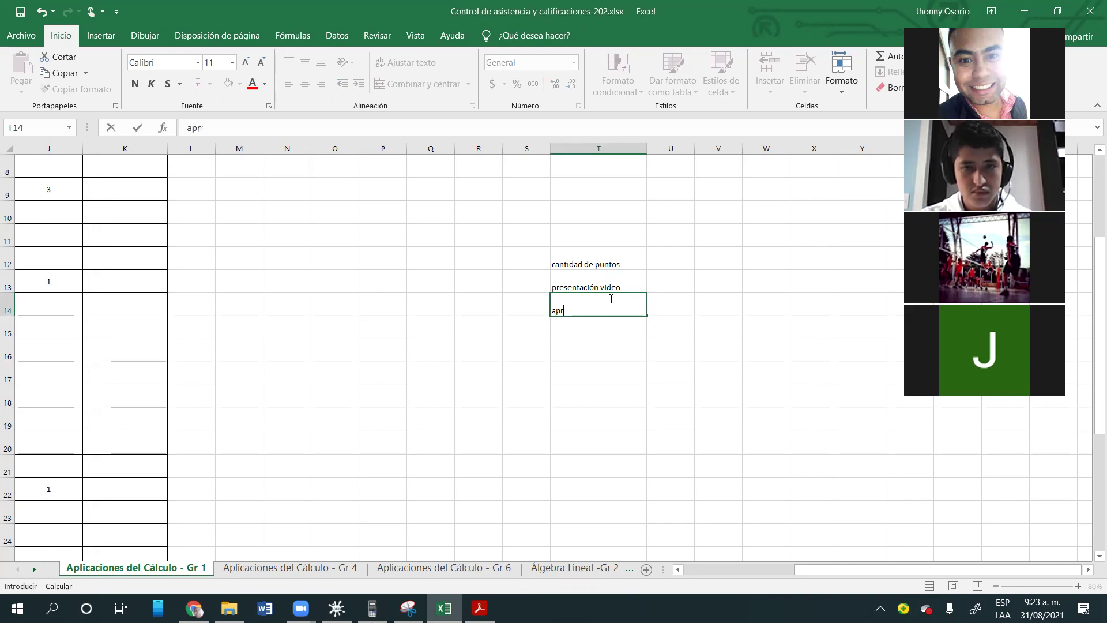
pyautogui.write('oopiació')
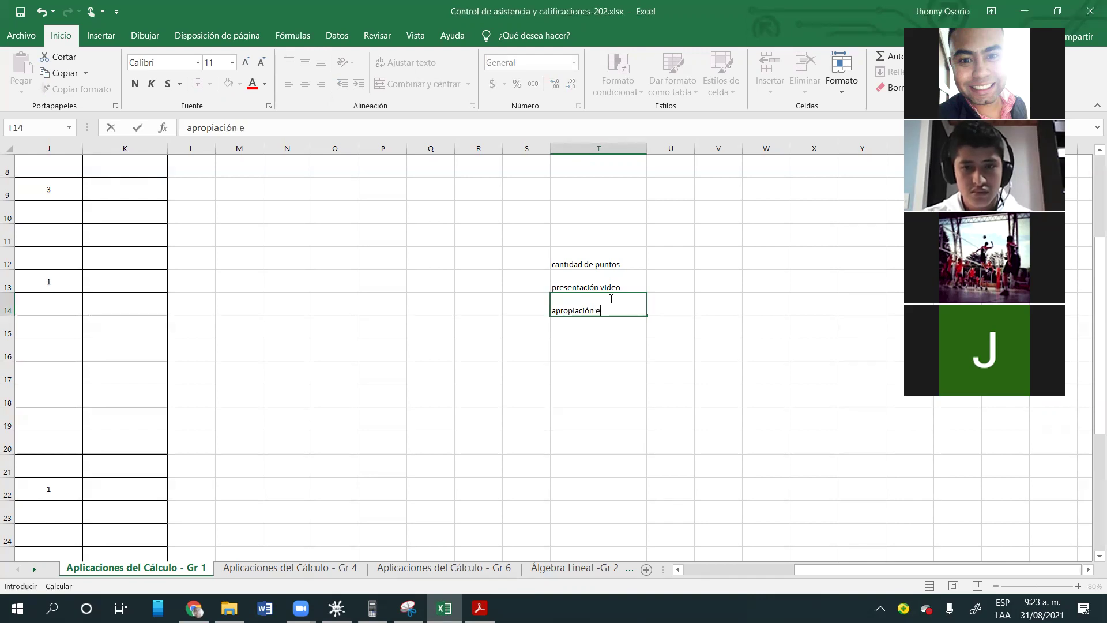
pyautogui.write('n conocimiento')
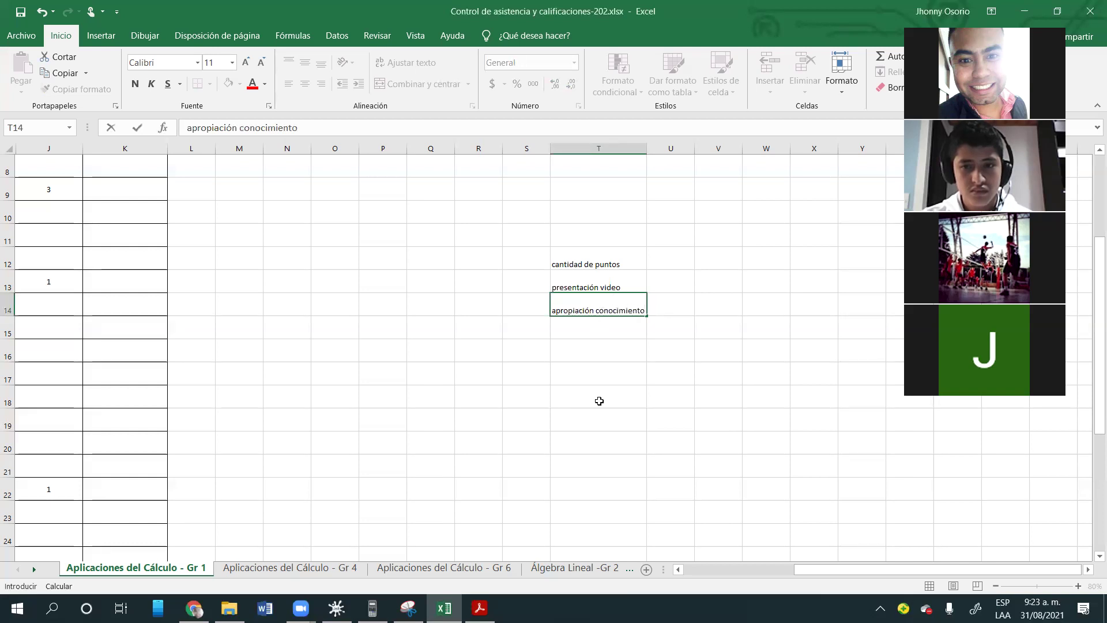
pyautogui.click(599, 401)
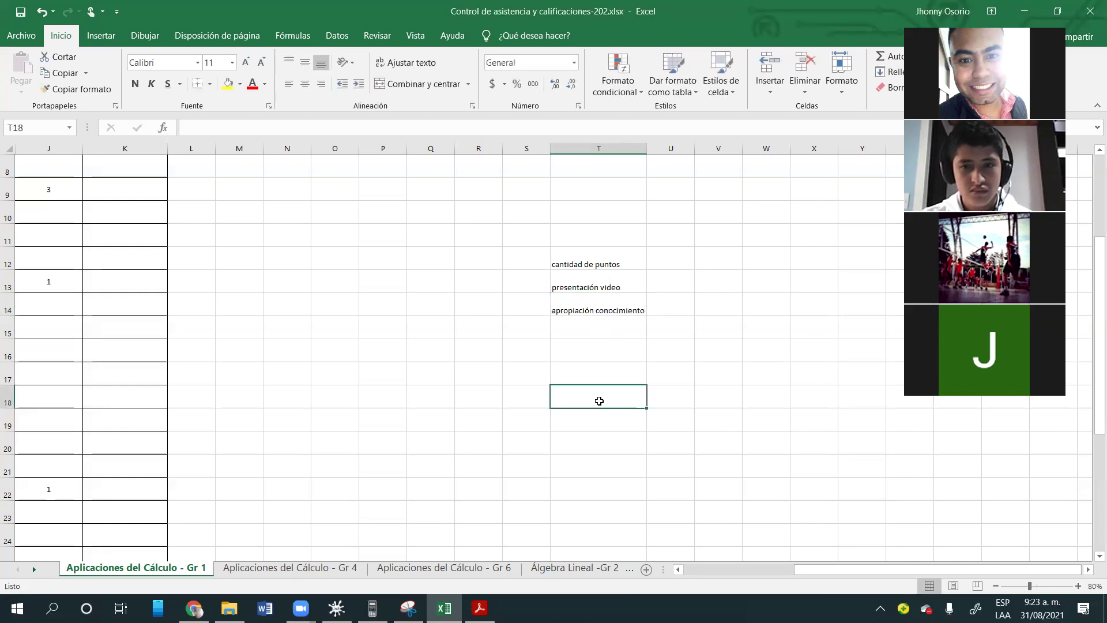
# - Add the criterion "uso de tecnología" in cell T15, at the end of the criteria list
pyautogui.click(588, 326)
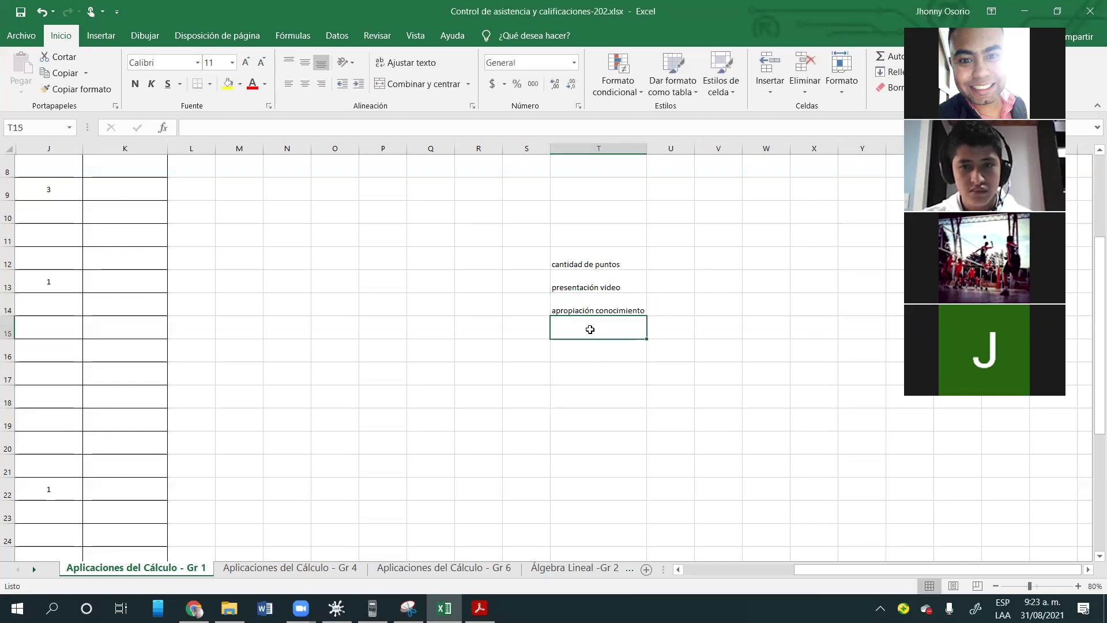
pyautogui.click(644, 422)
pyautogui.click(601, 318)
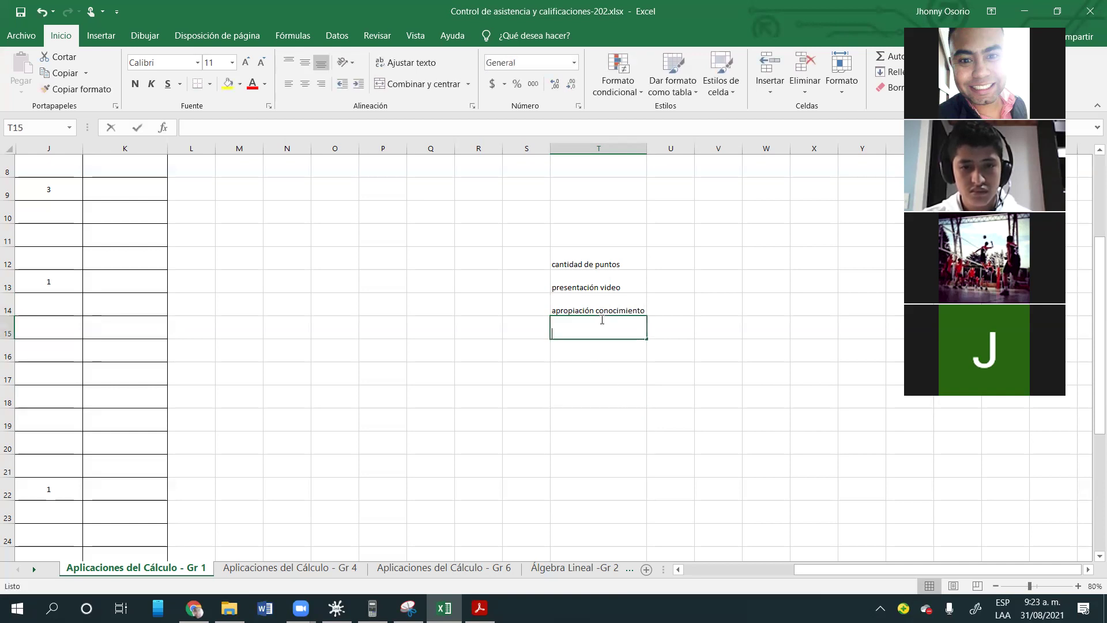
pyautogui.write('uso de t')
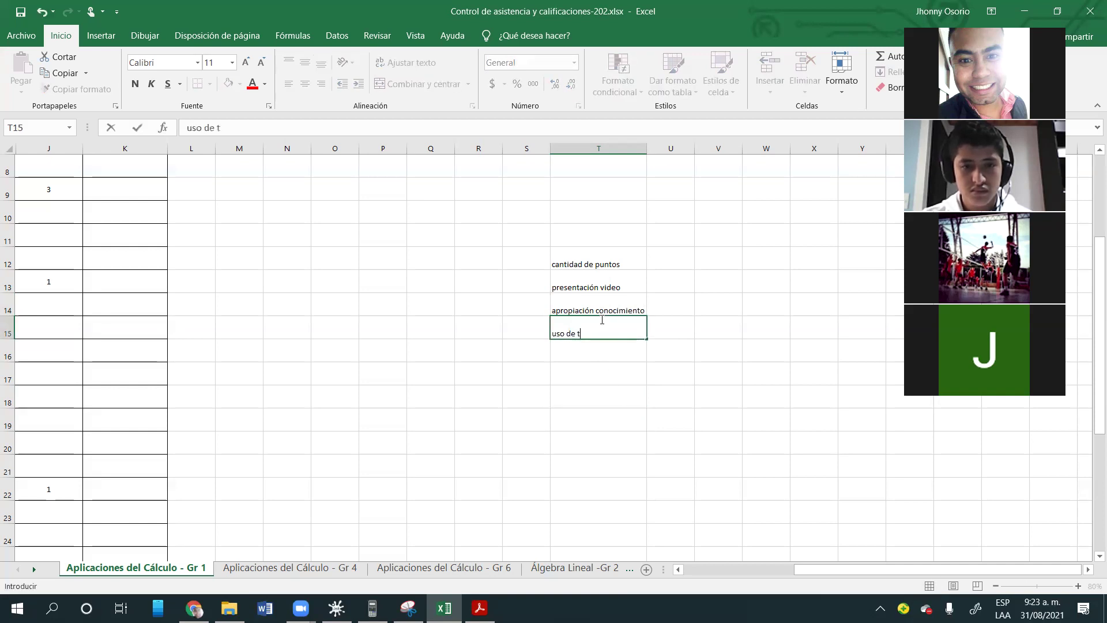
pyautogui.write('ecnología')
pyautogui.click(614, 380)
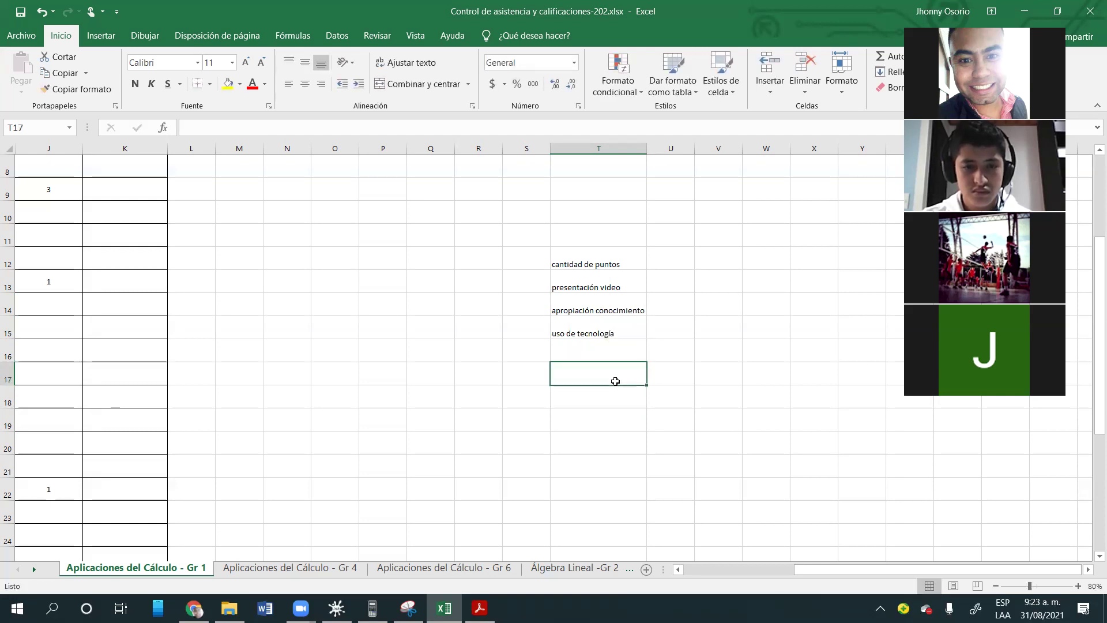
pyautogui.rightClick(615, 382)
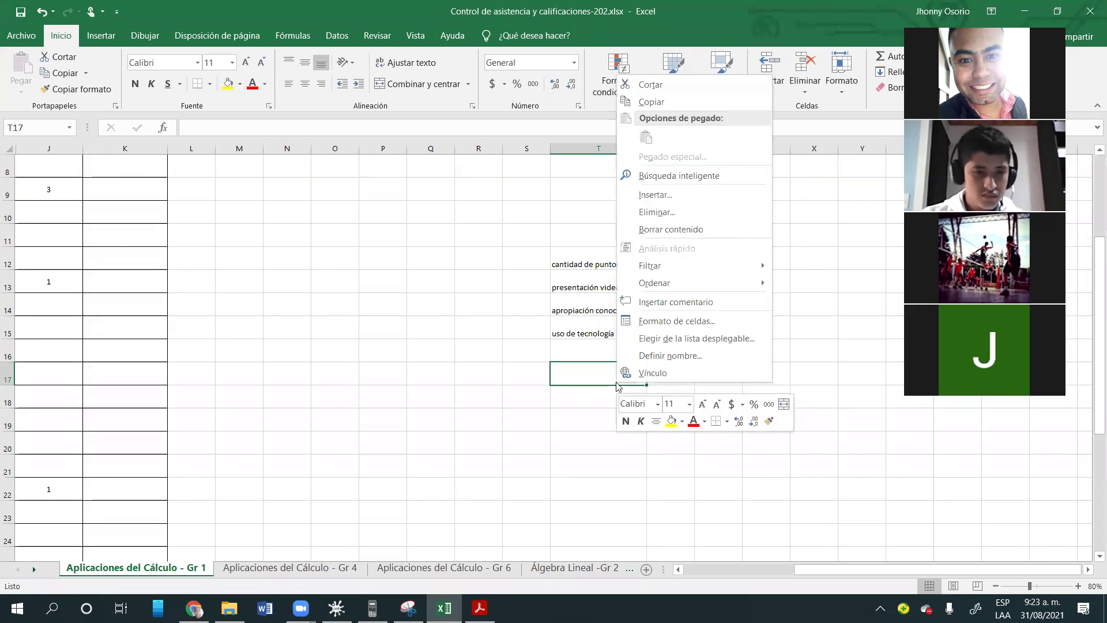
pyautogui.press('Escape')
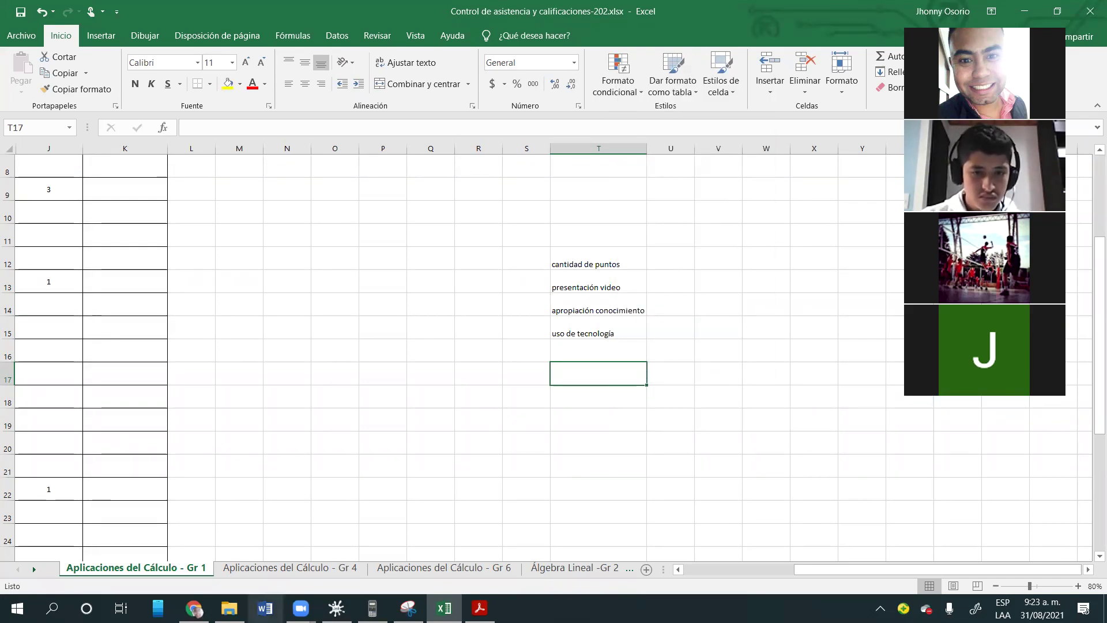
# - Switch to Chrome and look through the Colab integral calculus notebook, from the SymPy section to the last partial fractions cell
pyautogui.click(214, 545)
pyautogui.scroll(-13, 299, 312)
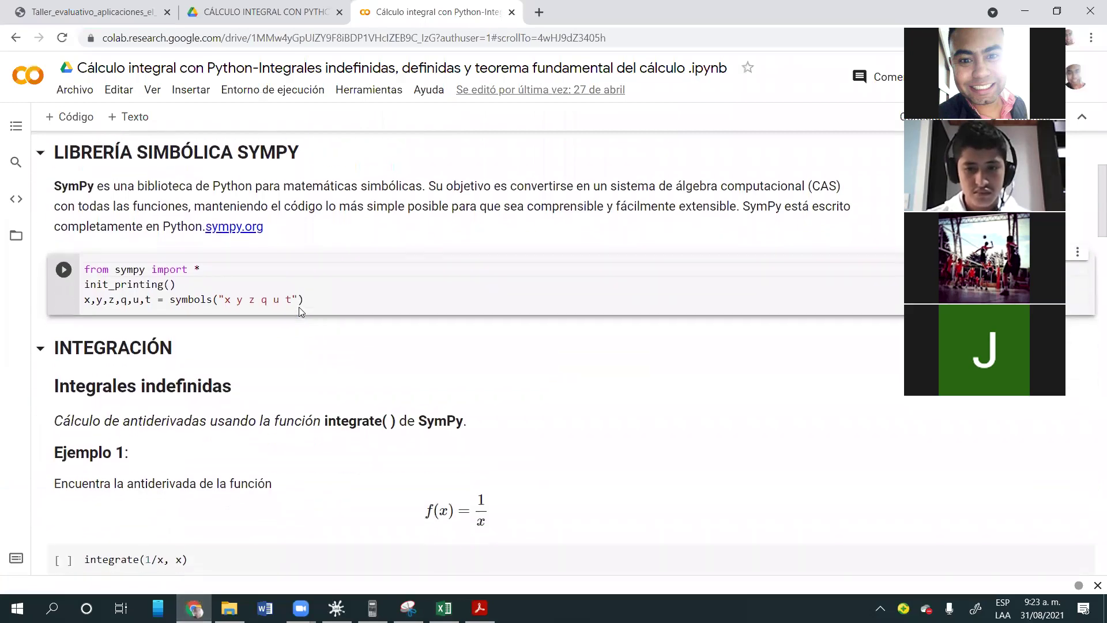
pyautogui.scroll(-5, 300, 312)
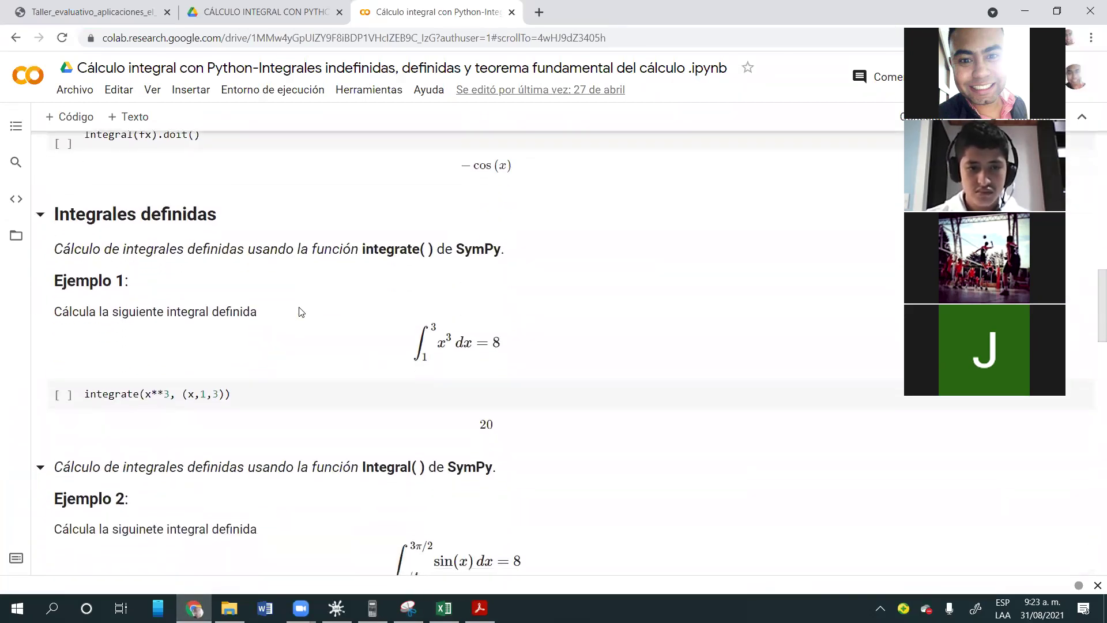
pyautogui.scroll(-10, 300, 311)
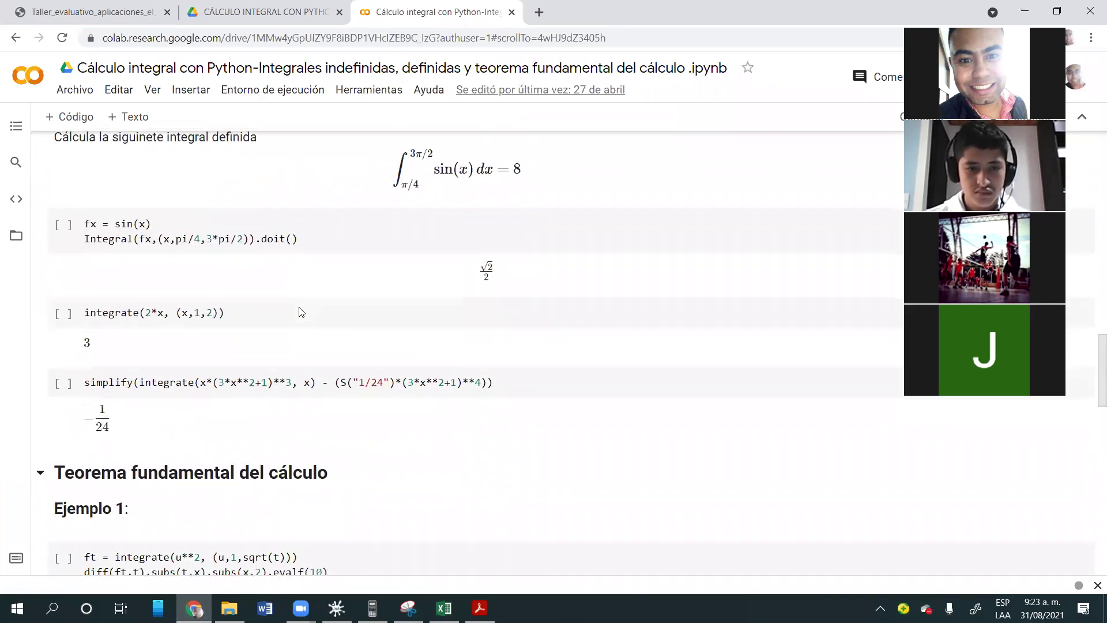
pyautogui.scroll(-5, 300, 310)
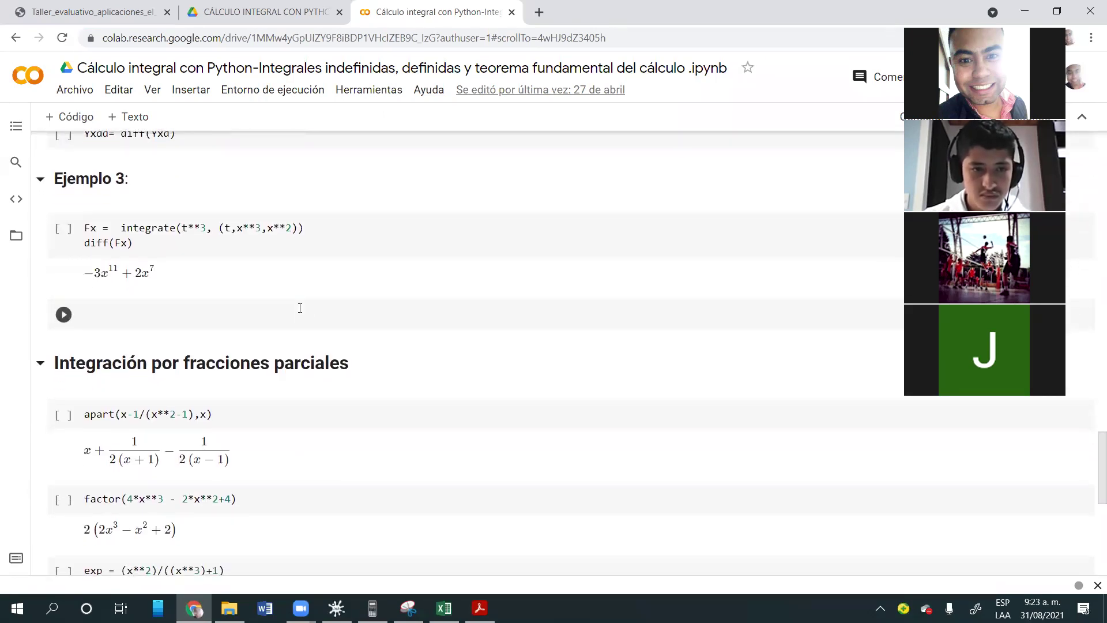
pyautogui.scroll(-5, 300, 310)
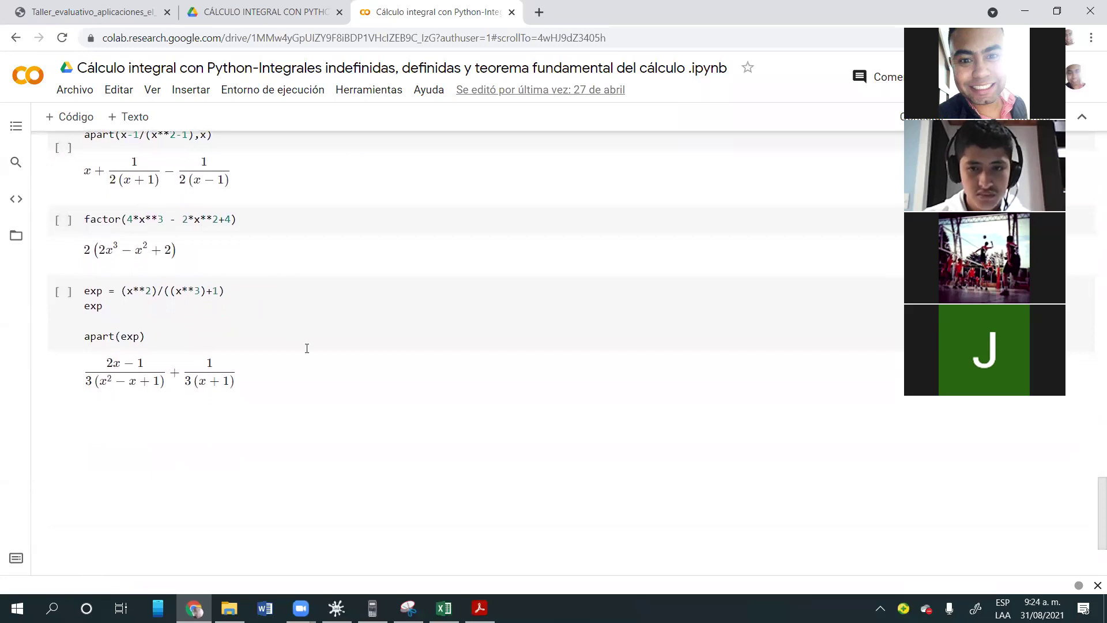
pyautogui.click(275, 357)
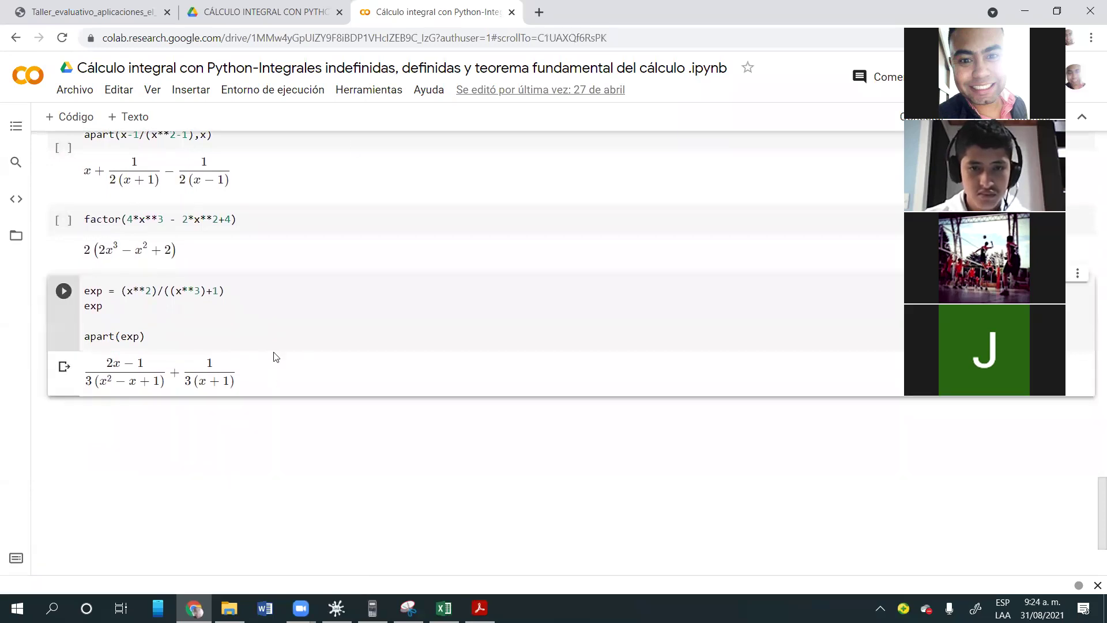
# - Enter the search query "como pegar videos de youtube en note" in a new browser tab
pyautogui.click(540, 12)
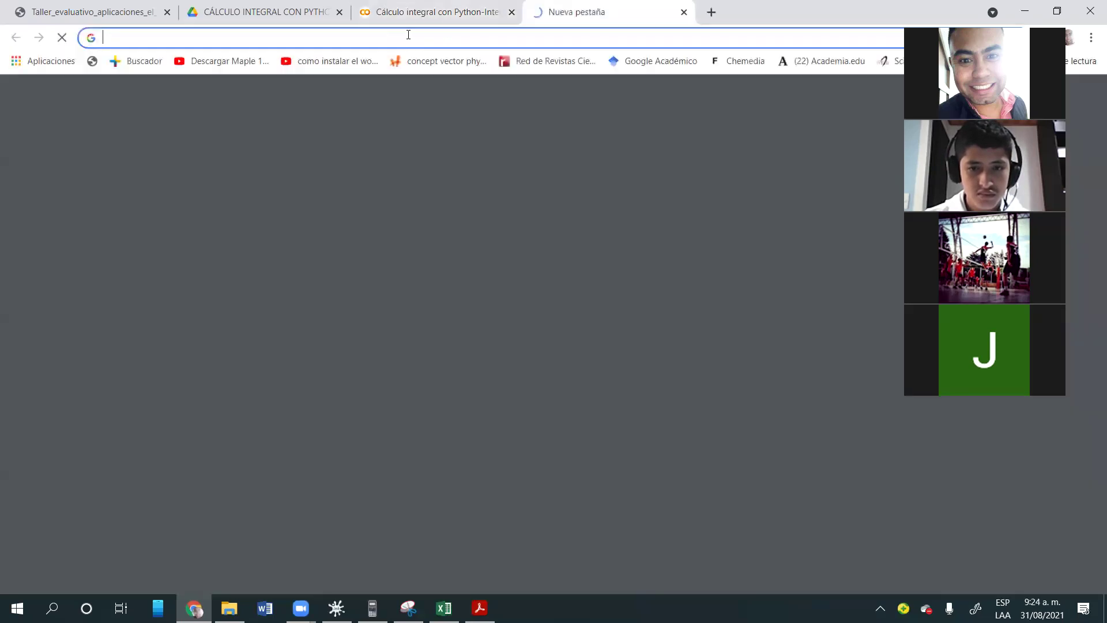
pyautogui.write('co')
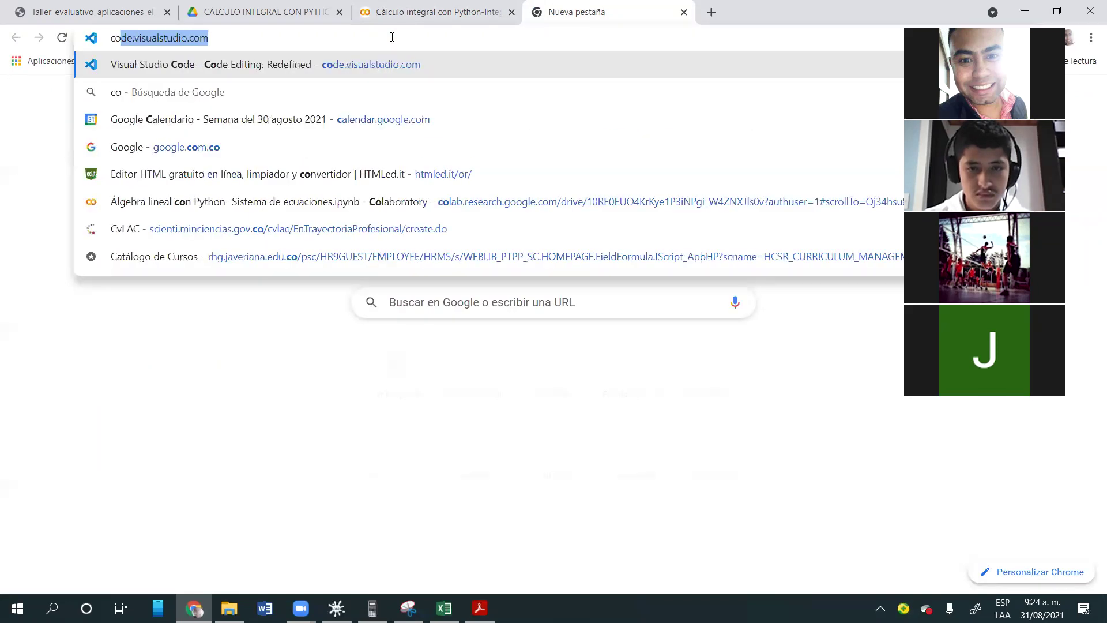
pyautogui.write('mo pegar ')
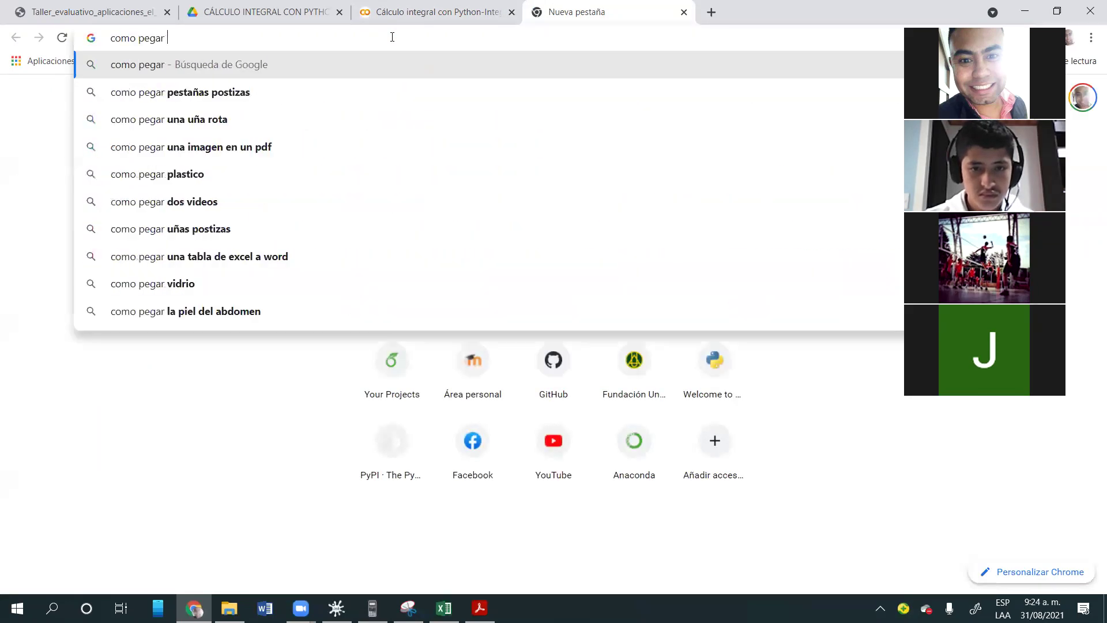
pyautogui.write('videos en')
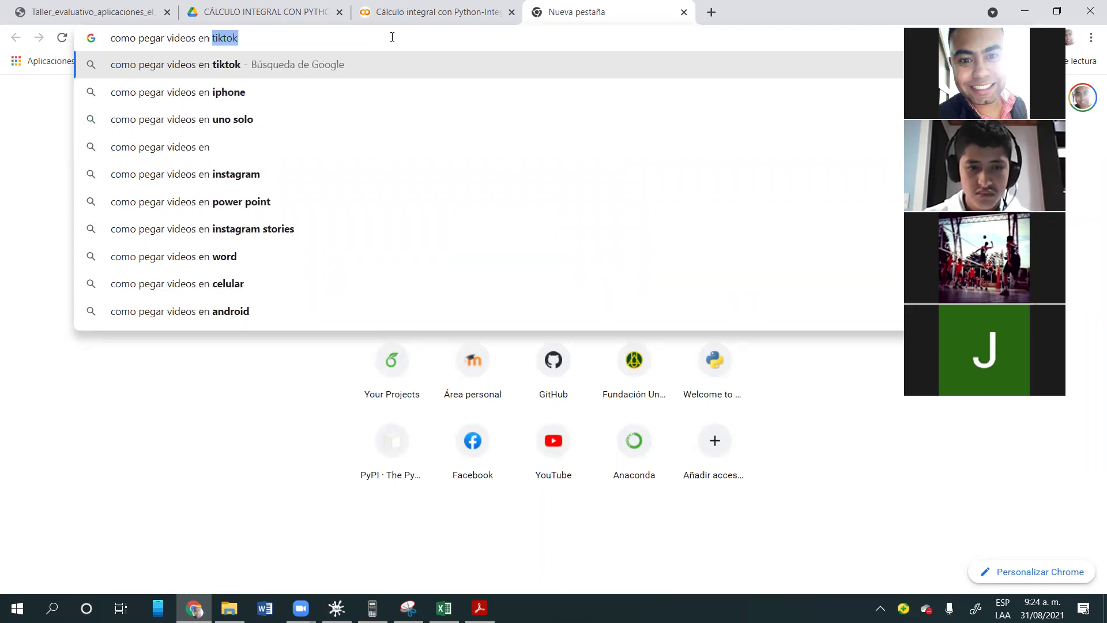
pyautogui.press('BackSpace')
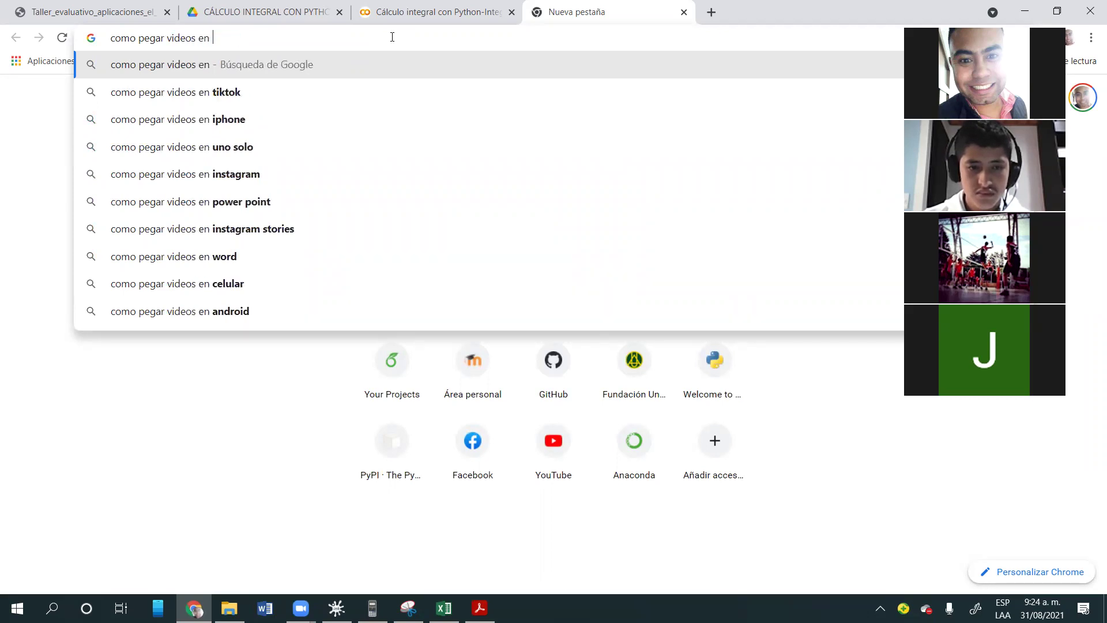
pyautogui.press('BackSpace')
pyautogui.press('BackSpace')
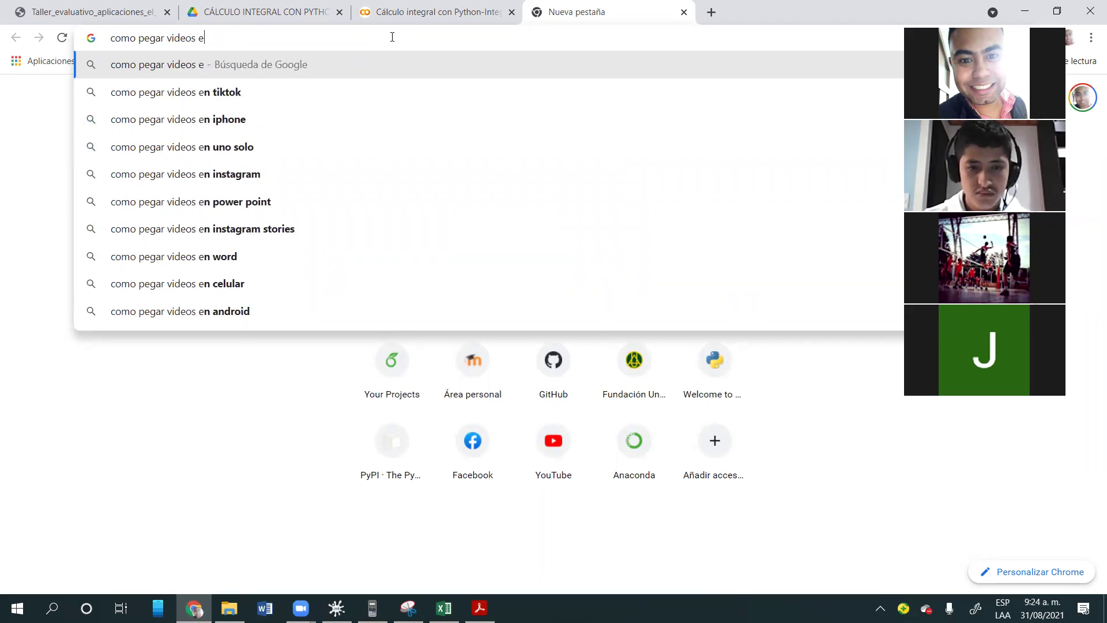
pyautogui.write('de you')
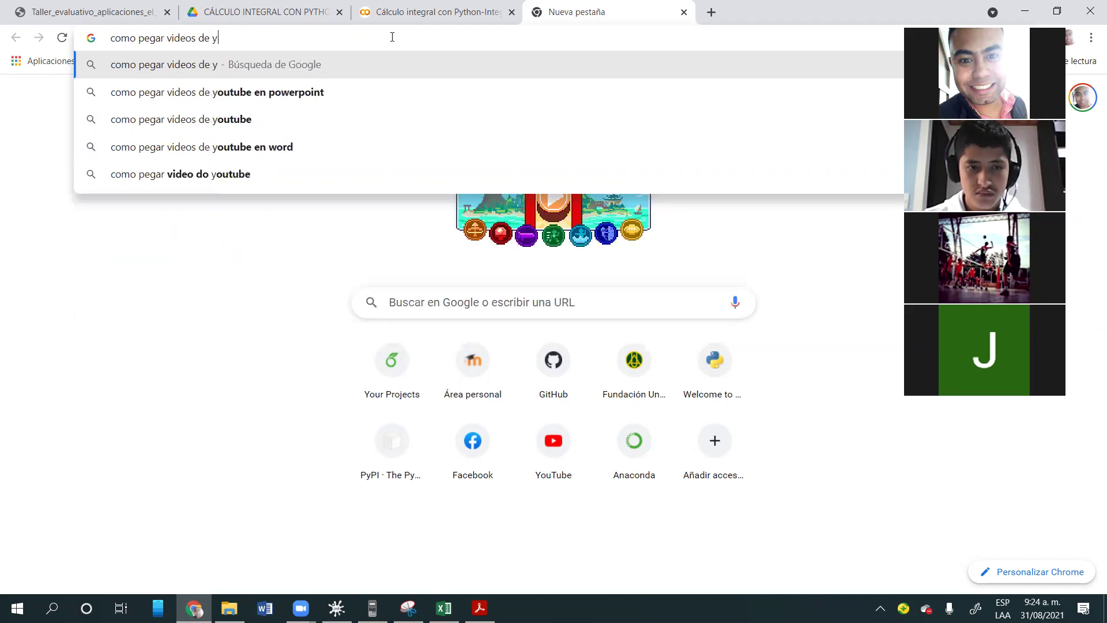
pyautogui.press('Right')
pyautogui.press('BackSpace')
pyautogui.press('BackSpace')
pyautogui.press('BackSpace')
pyautogui.press('BackSpace')
pyautogui.press('BackSpace')
pyautogui.press('BackSpace')
pyautogui.press('BackSpace')
pyautogui.press('BackSpace')
pyautogui.press('BackSpace')
pyautogui.press('BackSpace')
pyautogui.write('note')
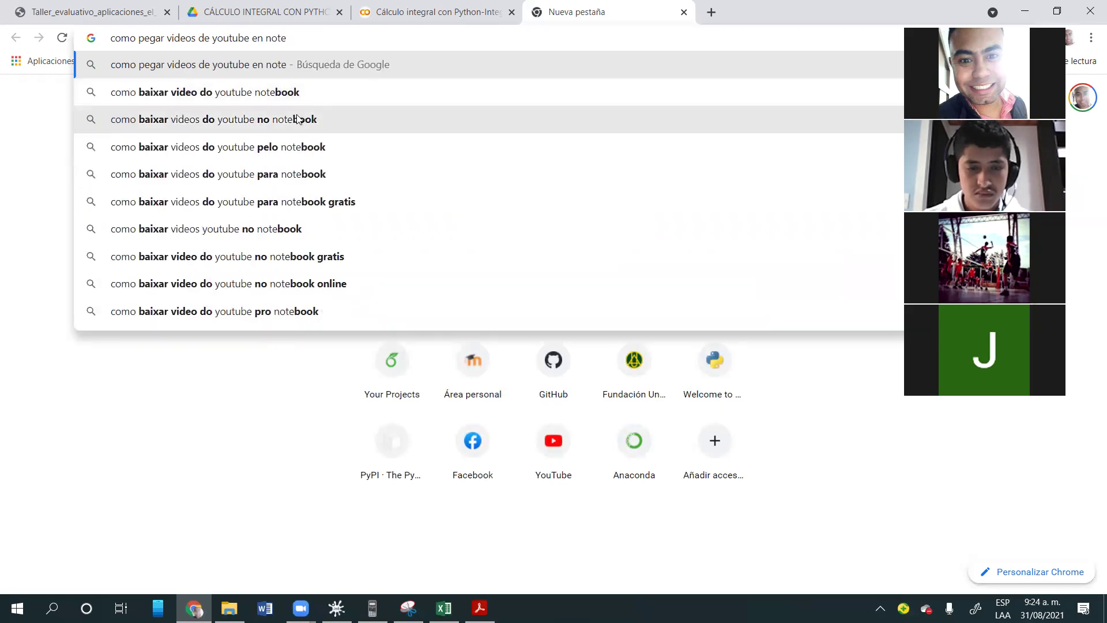
# - Run the suggested search "como baixar video do youtube notebook" and look over its results
pyautogui.click(257, 91)
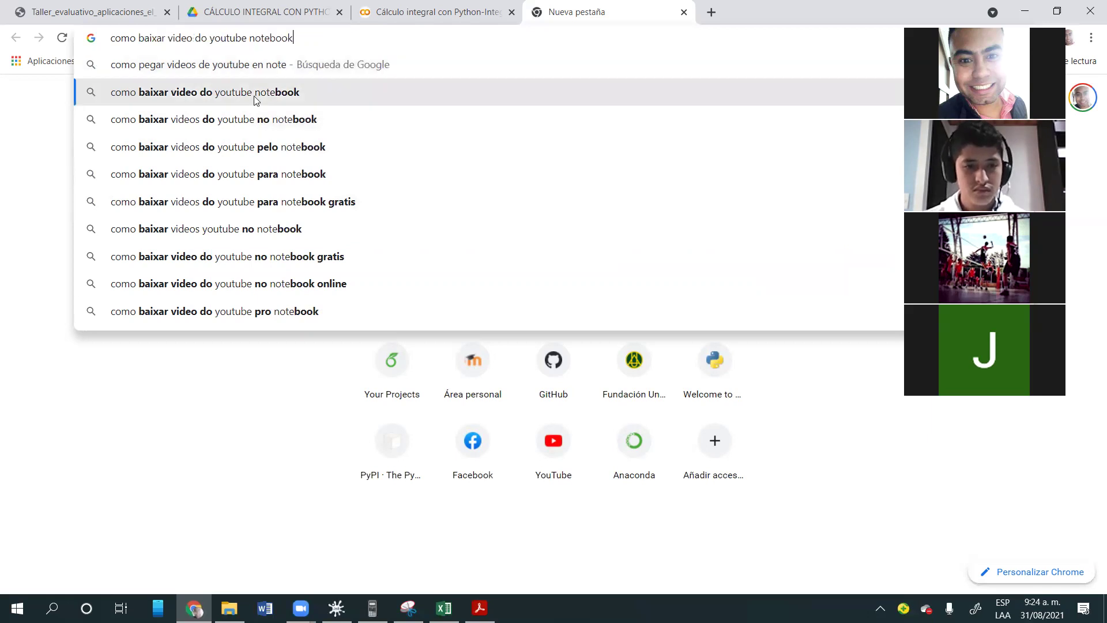
pyautogui.scroll(-5, 354, 181)
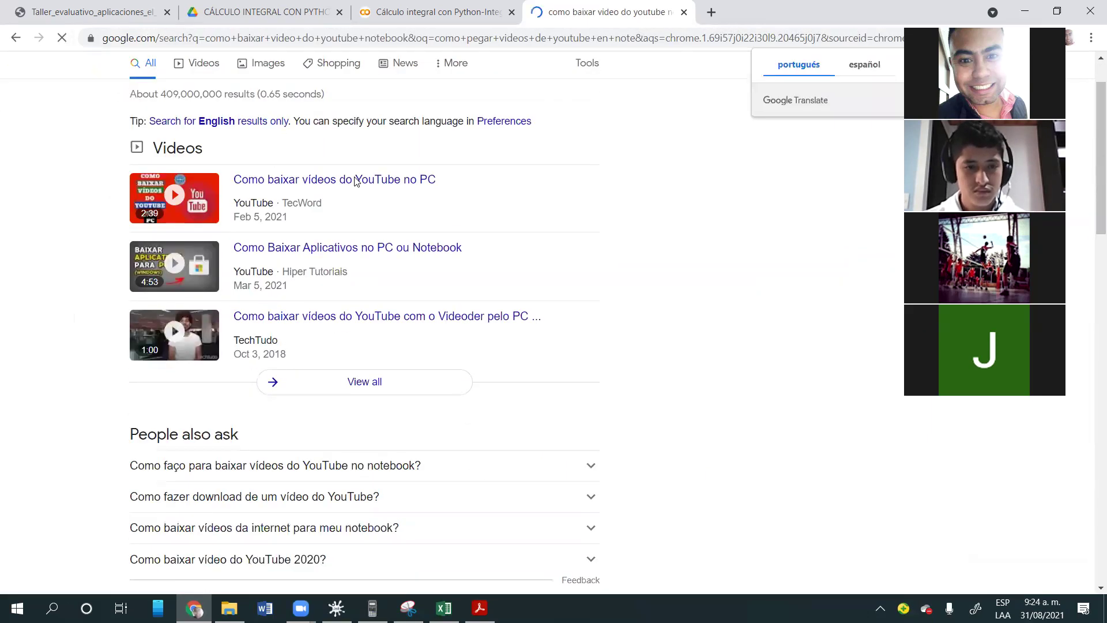
pyautogui.scroll(5, 354, 181)
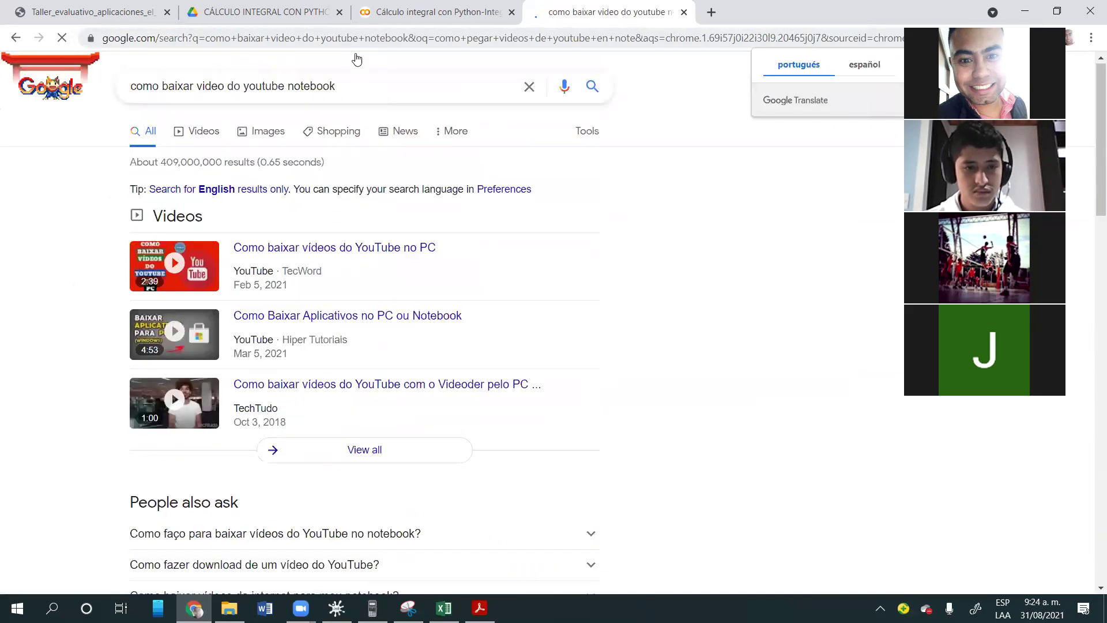
# - Change the search query to "como baixar video do youtube en colab" and run the search
pyautogui.click(354, 81)
pyautogui.write('ju')
pyautogui.press('BackSpace')
pyautogui.press('BackSpace')
pyautogui.press('BackSpace')
pyautogui.press('BackSpace')
pyautogui.press('BackSpace')
pyautogui.press('BackSpace')
pyautogui.press('BackSpace')
pyautogui.press('BackSpace')
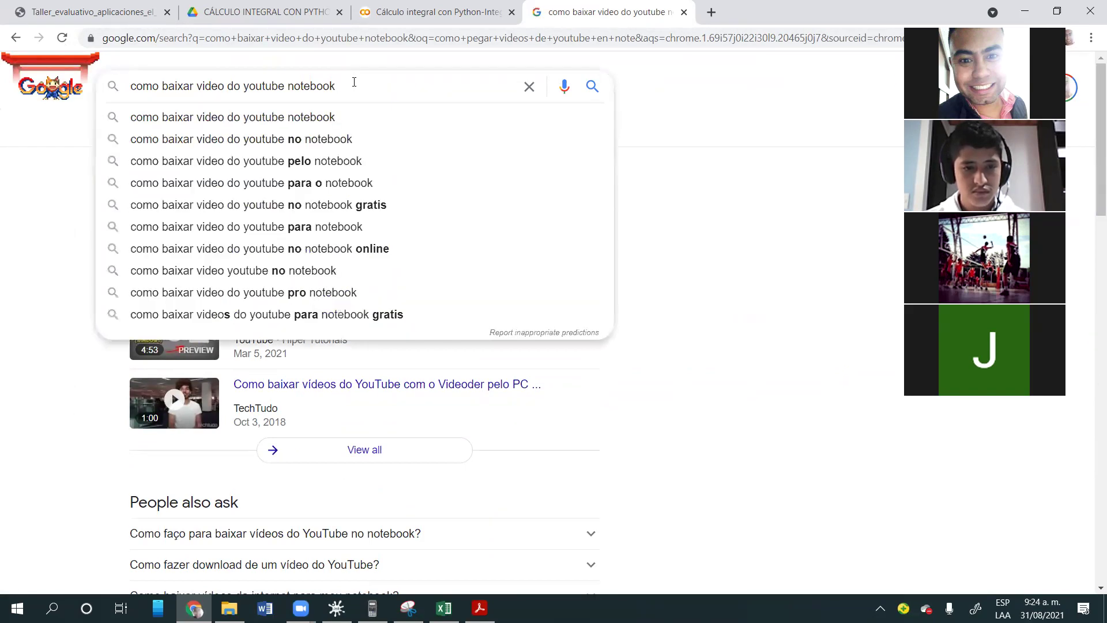
pyautogui.press('BackSpace')
pyautogui.press('BackSpace')
pyautogui.press('BackSpace')
pyautogui.press('BackSpace')
pyautogui.press('BackSpace')
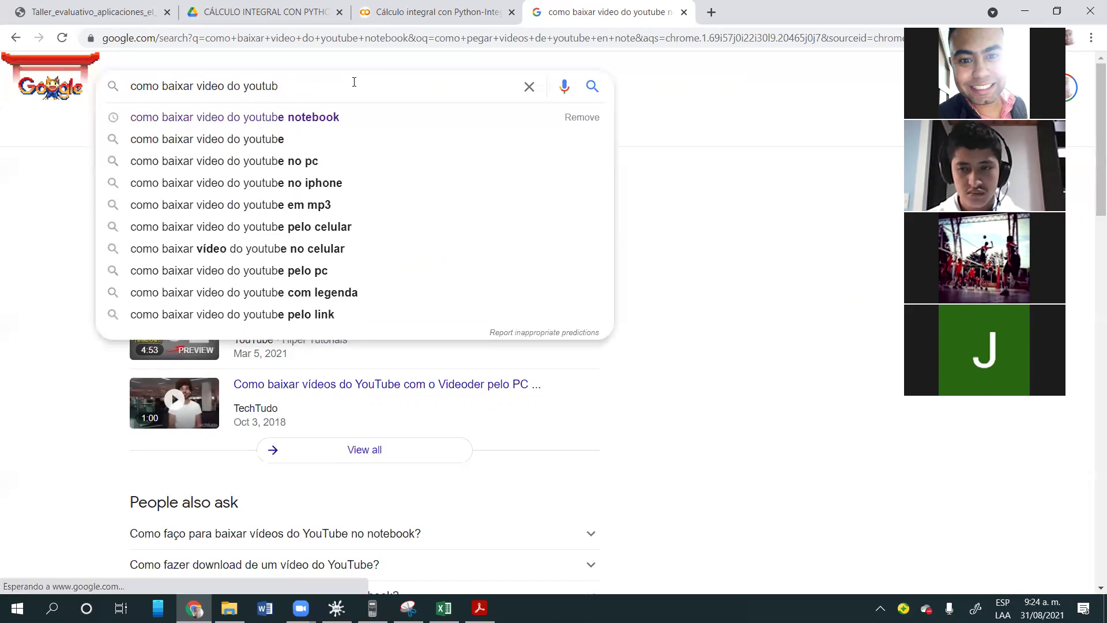
pyautogui.write('e en colab')
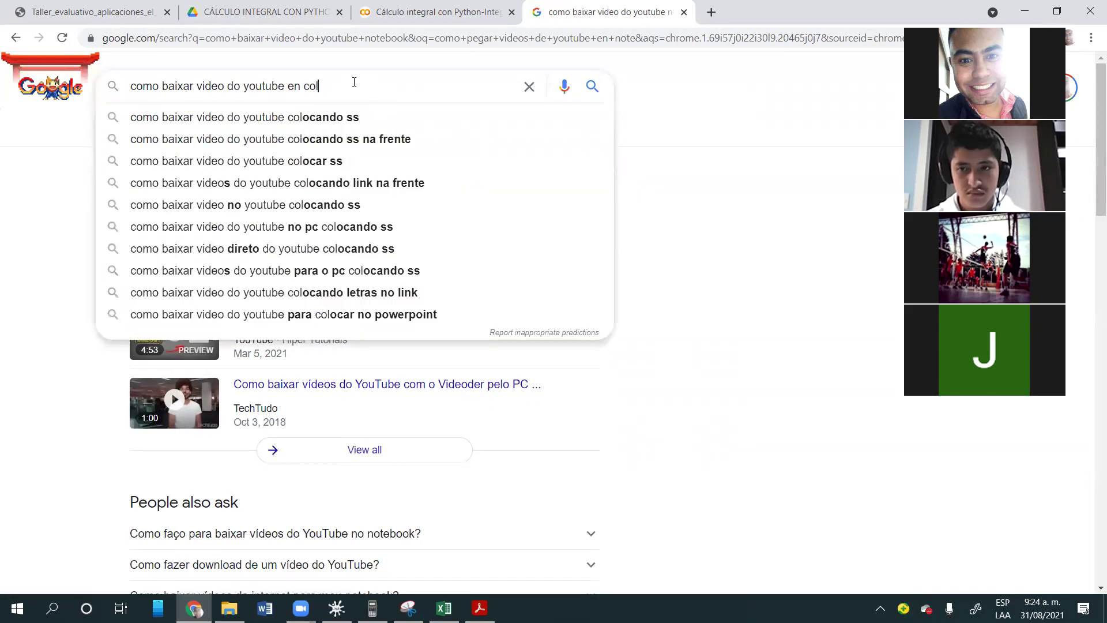
pyautogui.press('Return')
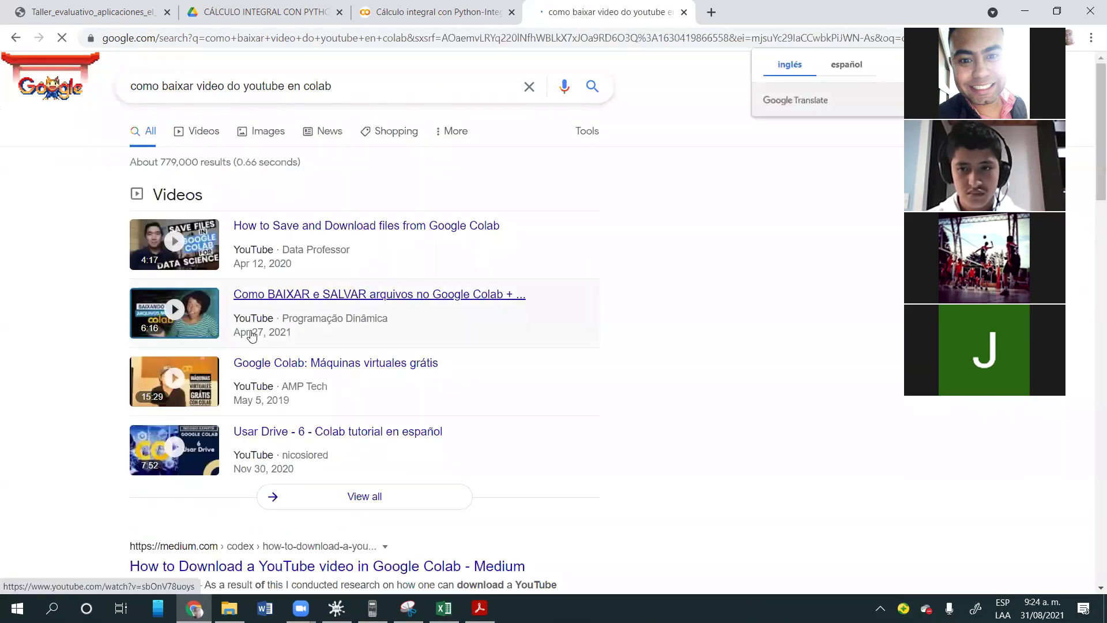
# - Open the Medium article "How to Download a YouTube video in Google Colab", look over it and return to the search results
pyautogui.scroll(-3, 251, 335)
pyautogui.scroll(-1, 252, 335)
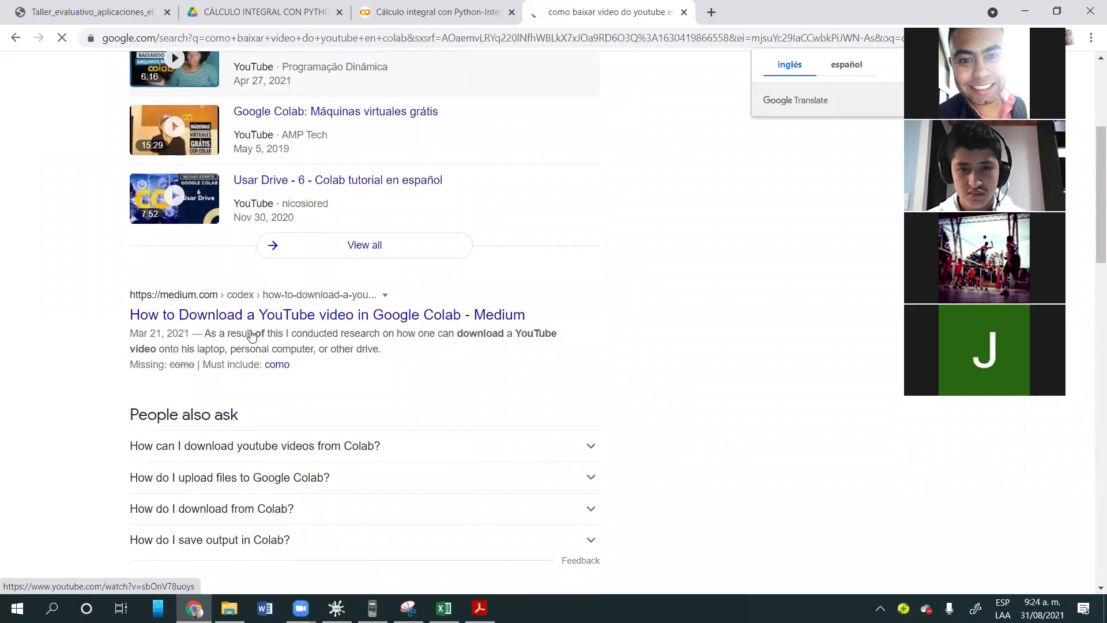
pyautogui.click(290, 316)
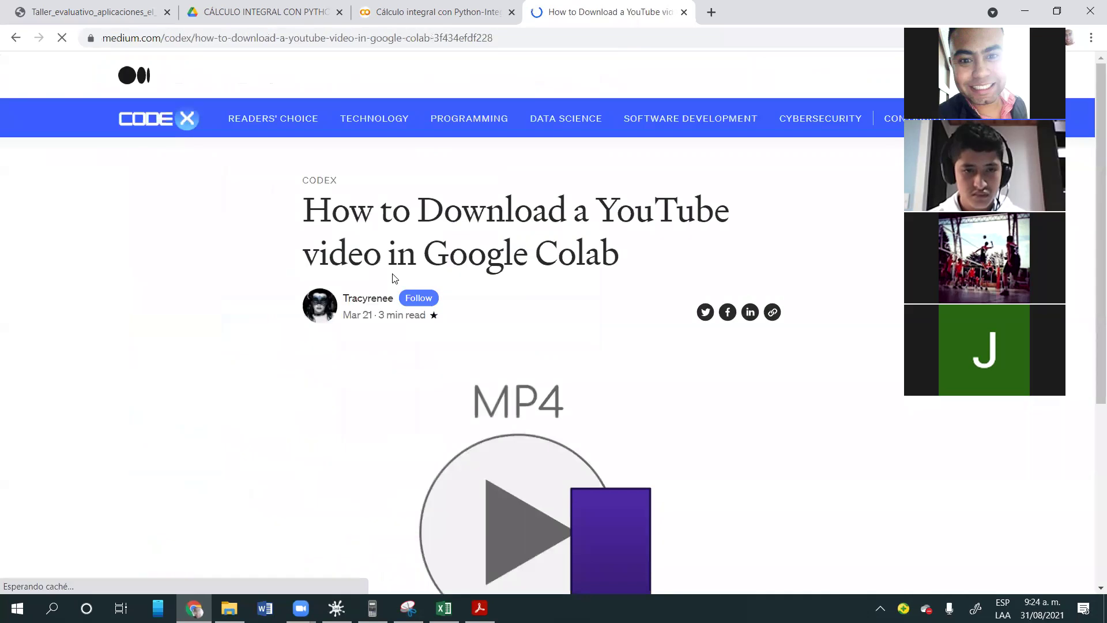
pyautogui.scroll(-5, 393, 275)
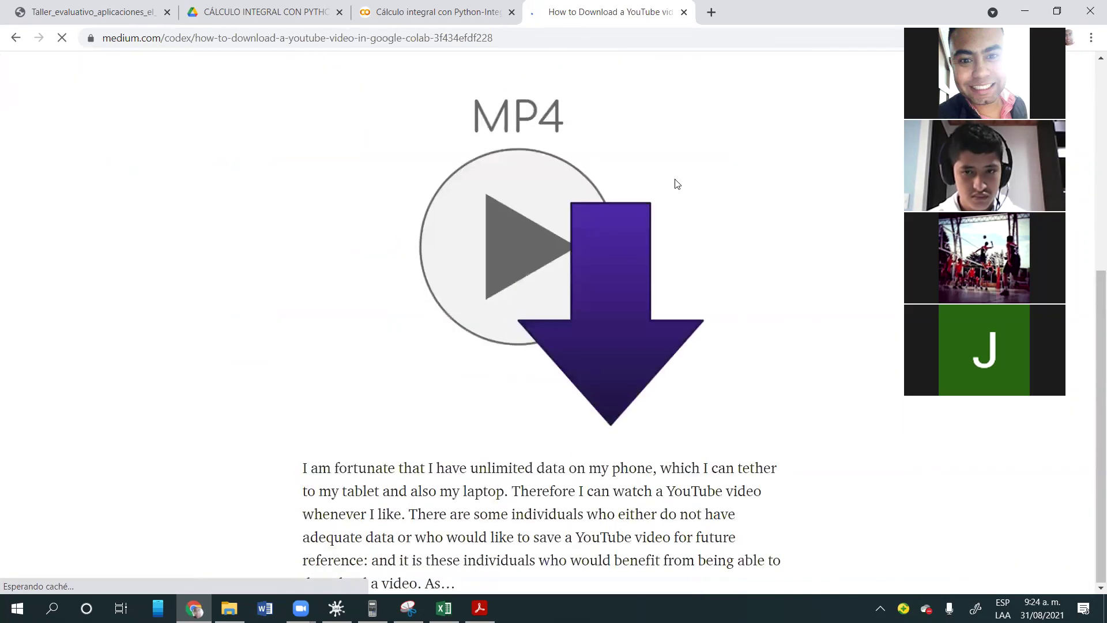
pyautogui.click(15, 37)
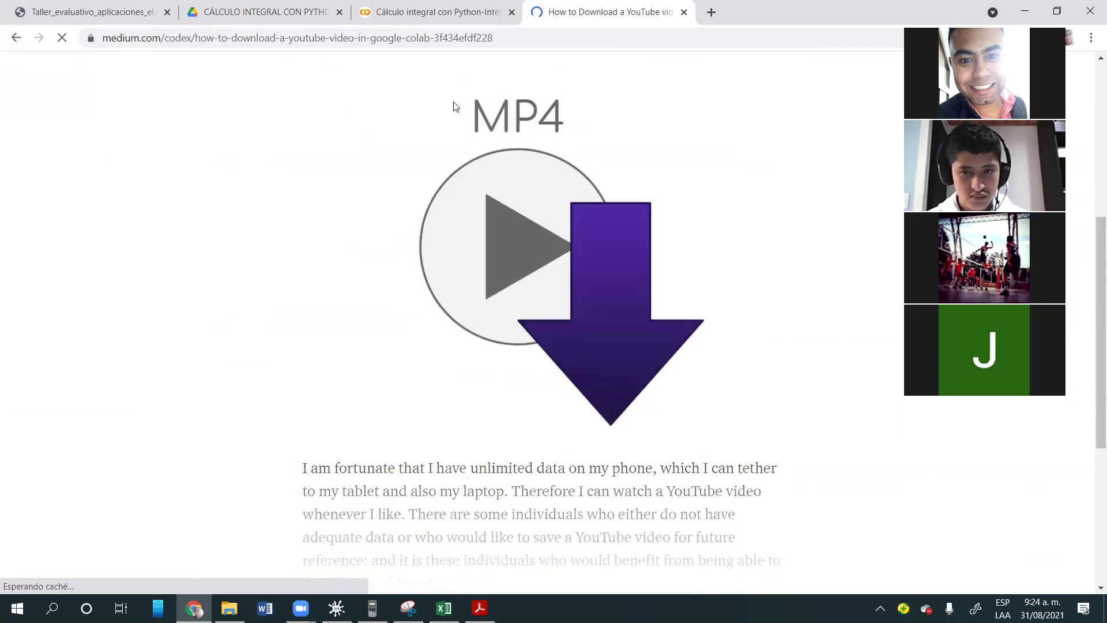
# - Examine the remaining search results for a way to embed or load a YouTube video in Colab, and return to the first result
pyautogui.scroll(-15, 383, 242)
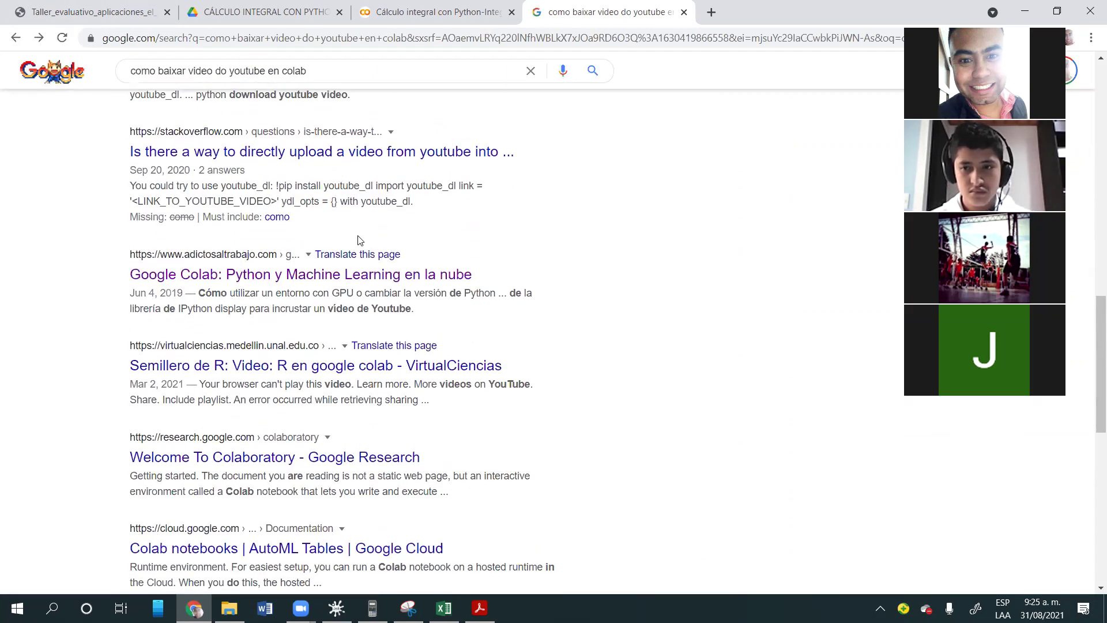
pyautogui.scroll(-2, 358, 240)
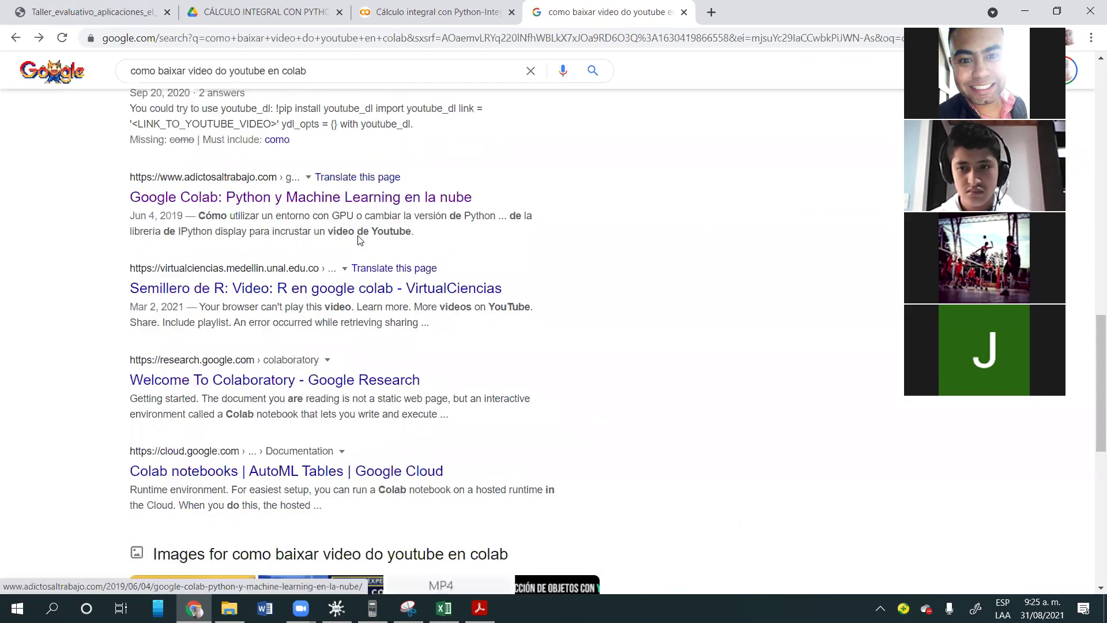
pyautogui.scroll(3, 358, 239)
pyautogui.scroll(2, 358, 240)
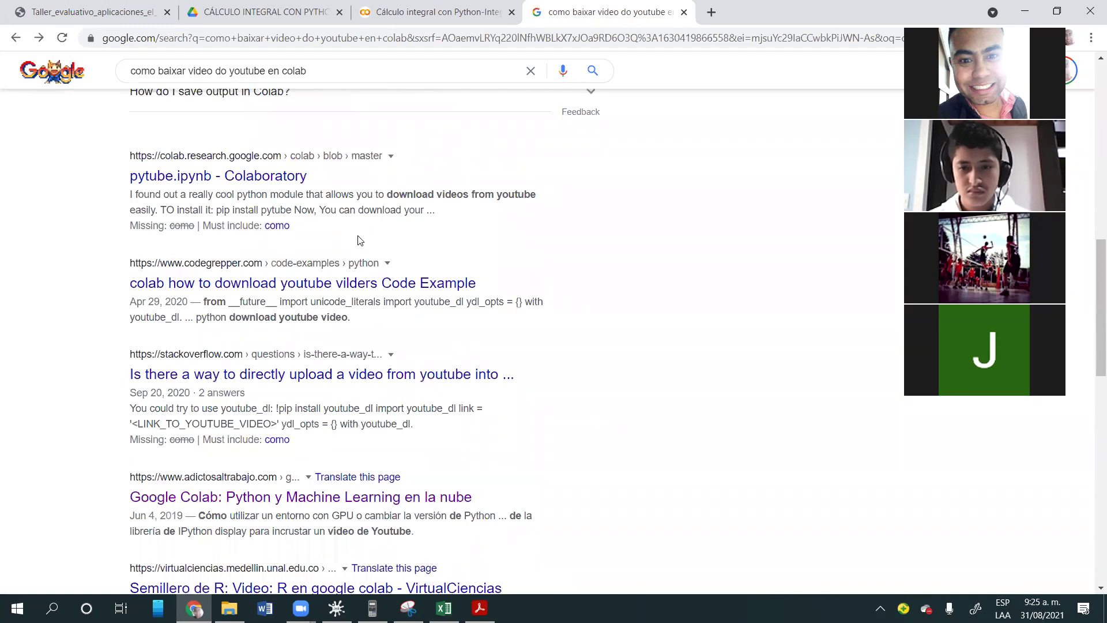
pyautogui.scroll(10, 358, 239)
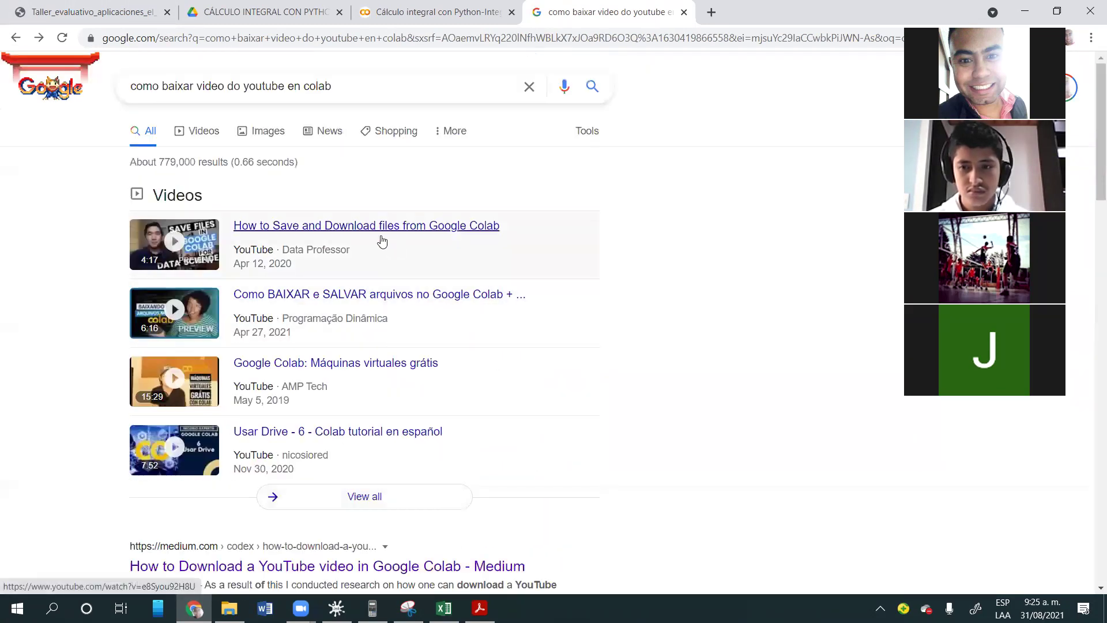
# - Open the search query "como baixar video do youtube en colab" for editing
pyautogui.click(348, 83)
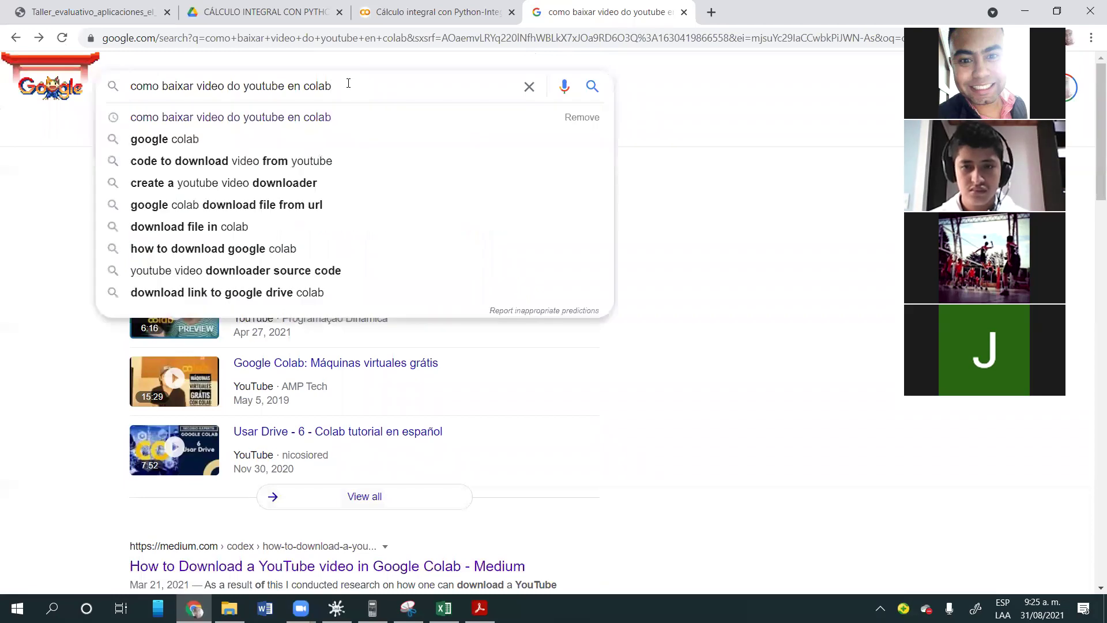